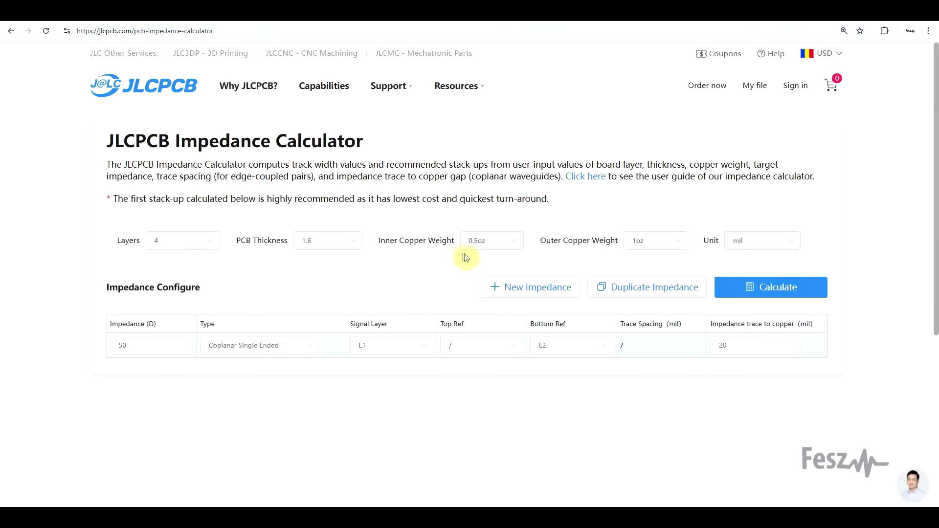
- Calculate stack-ups for the 50 Ω coplanar trace and view the 3313A, 7628 and 7628A options
{"action": "left_click", "coordinate": [264, 345]}
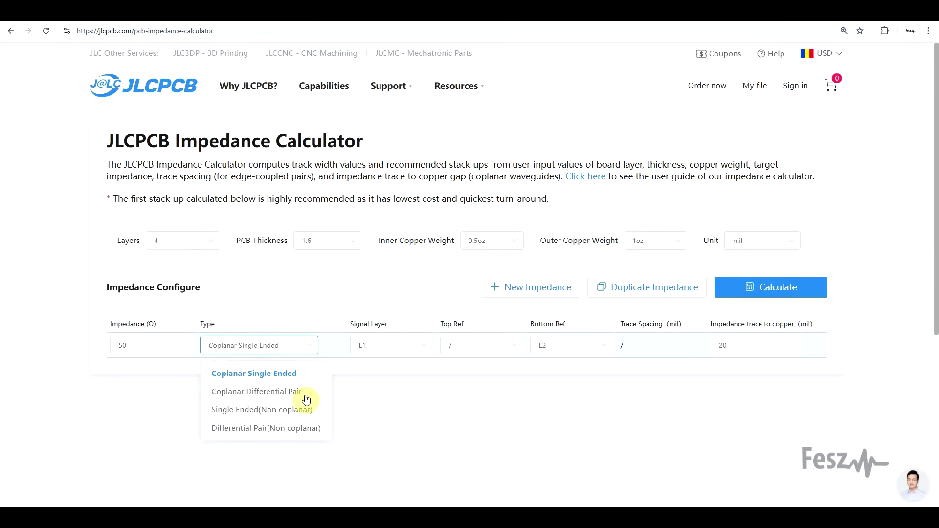
{"action": "left_click", "coordinate": [770, 288]}
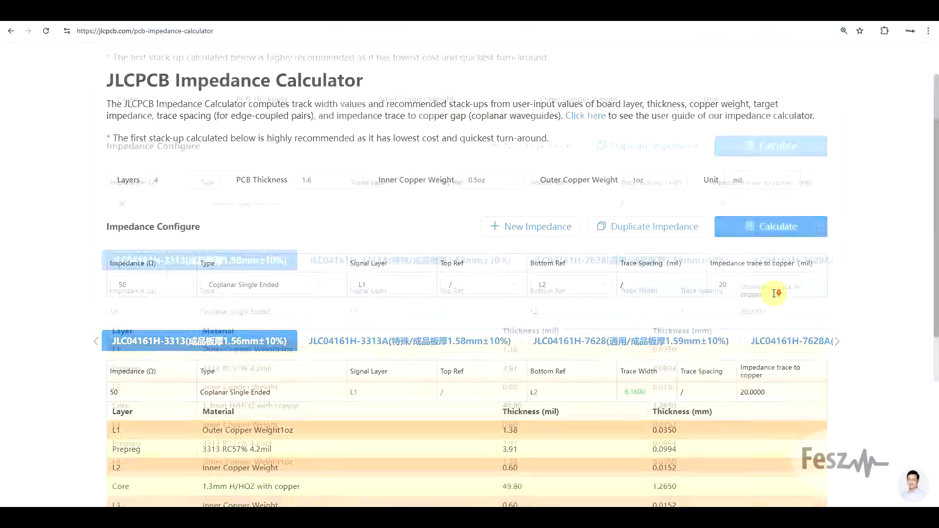
{"action": "left_click", "coordinate": [430, 257]}
{"action": "left_click", "coordinate": [590, 256]}
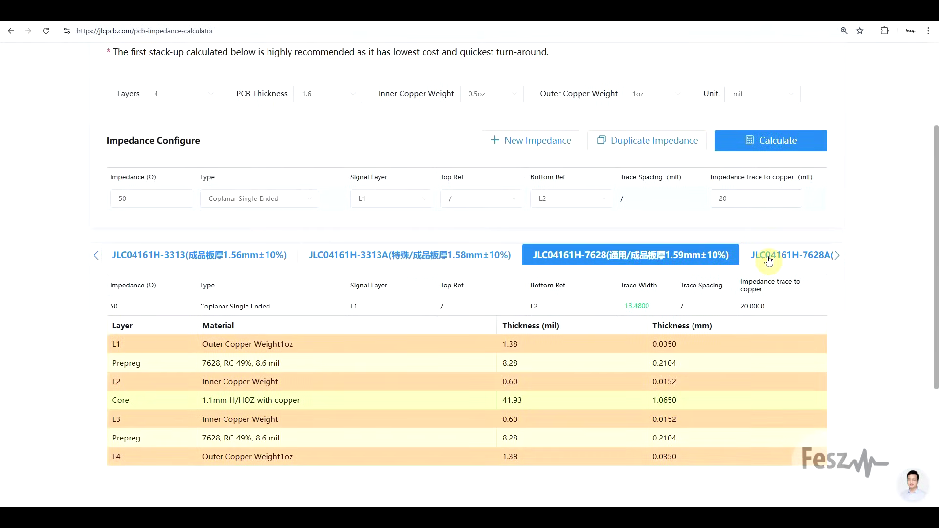
{"action": "left_click", "coordinate": [768, 255]}
- Recalculate the 4-layer board, getting the JLC04161H-3313 stack-up with 3.91 mil prepreg
{"action": "scroll", "coordinate": [469, 206], "scroll_direction": "up", "scroll_amount": 1}
{"action": "left_click", "coordinate": [183, 142]}
{"action": "key", "text": "Escape"}
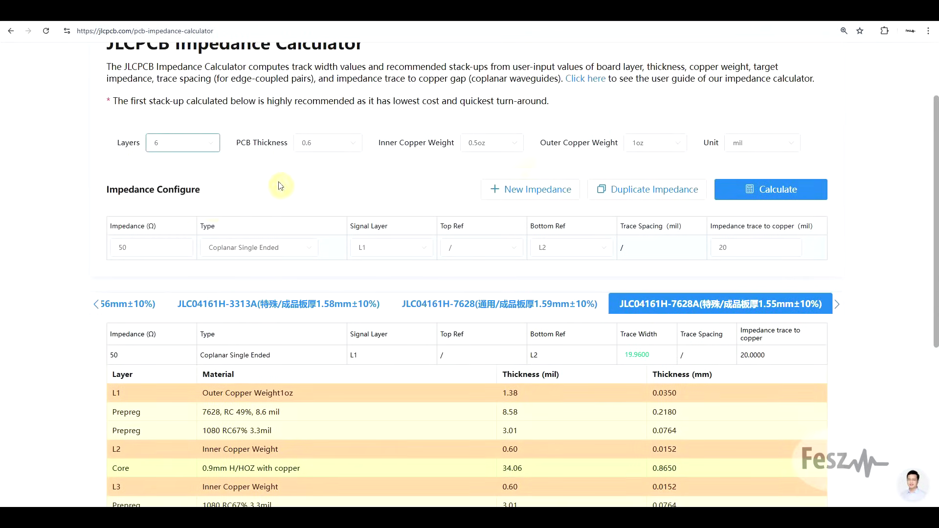
{"action": "left_click", "coordinate": [776, 189]}
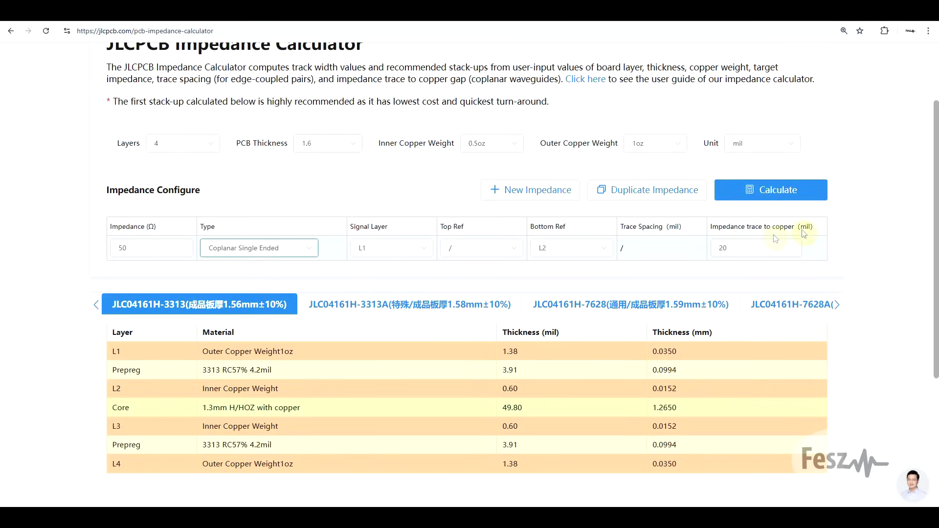
- Switch units to mm, recalculate to a 0.1565 mm trace width, and add a second impedance row
{"action": "left_click", "coordinate": [765, 143]}
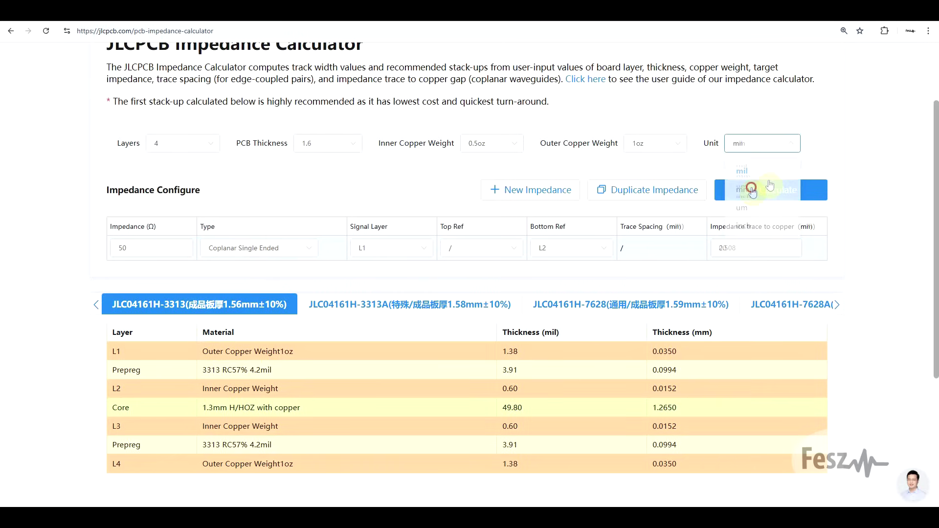
{"action": "left_click", "coordinate": [753, 190]}
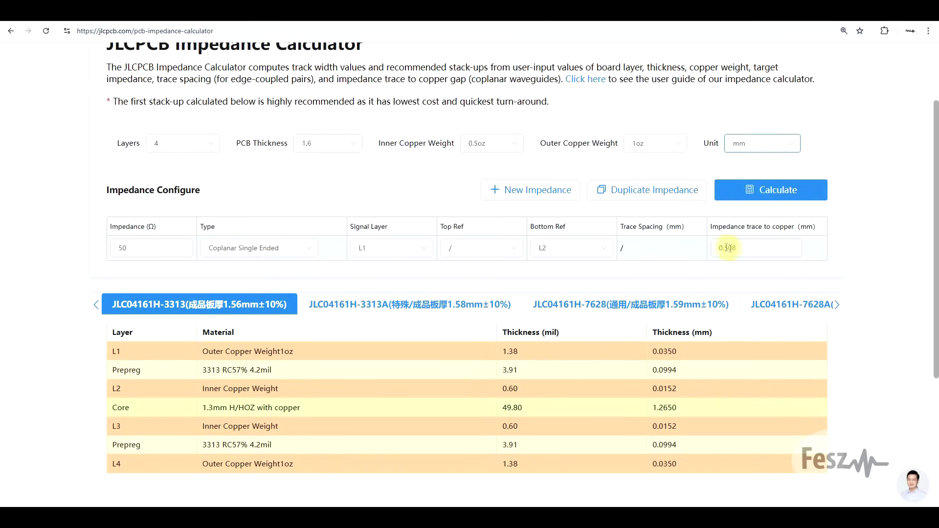
{"action": "left_click", "coordinate": [757, 193]}
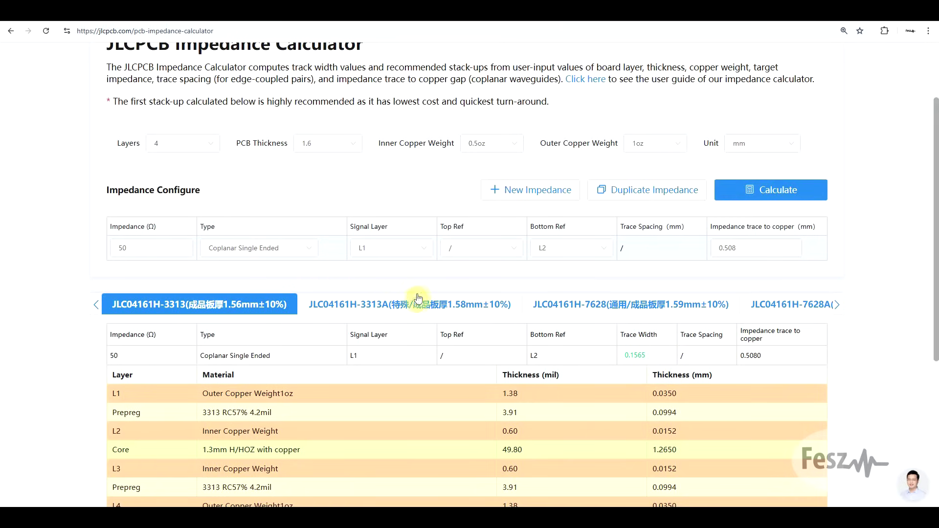
{"action": "left_click", "coordinate": [516, 192]}
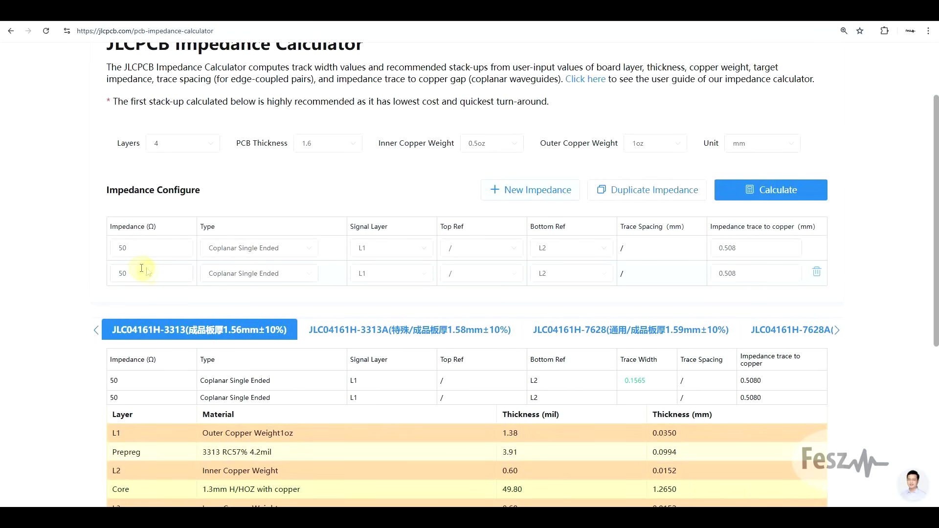
- Put the second 50 Ω trace on signal layer L2 and recalculate, giving 0.1374 mm width
{"action": "left_click", "coordinate": [286, 276]}
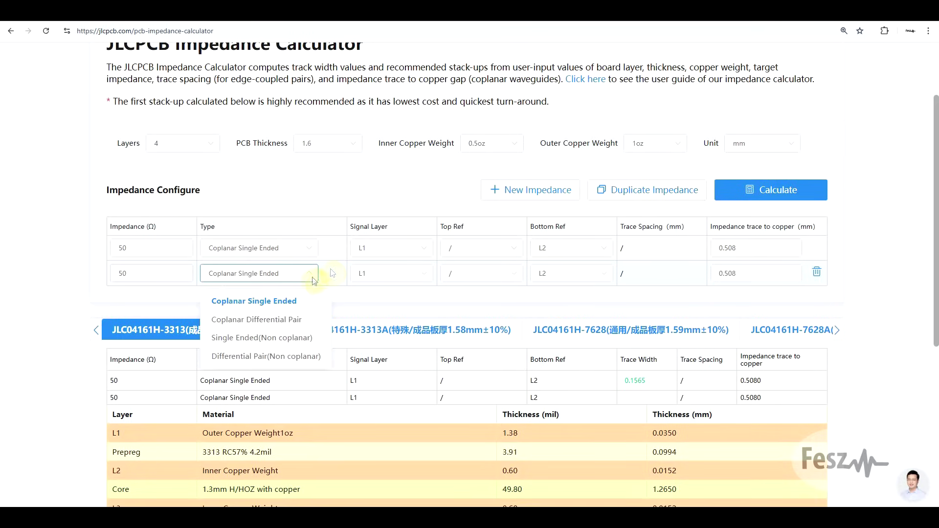
{"action": "left_click", "coordinate": [280, 274]}
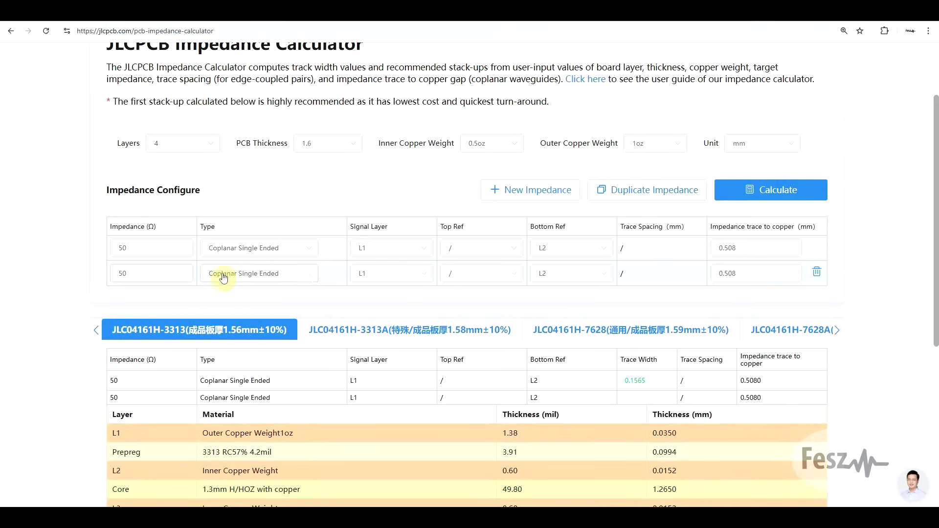
{"action": "left_click", "coordinate": [425, 278]}
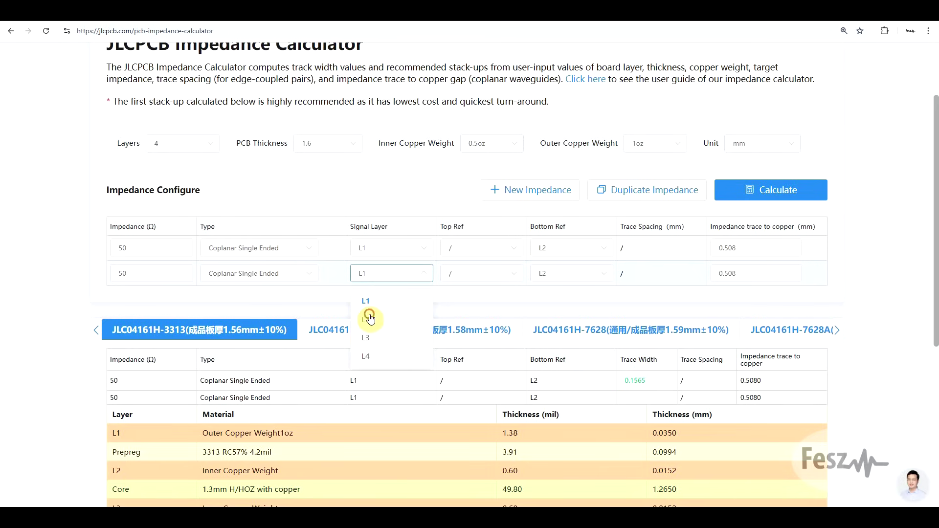
{"action": "left_click", "coordinate": [372, 316]}
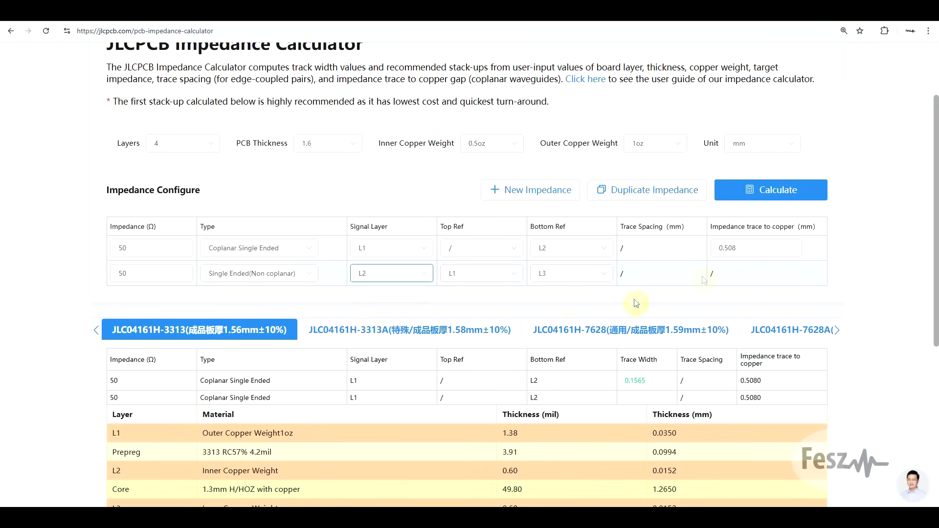
{"action": "left_click", "coordinate": [786, 192]}
{"action": "left_click", "coordinate": [776, 190]}
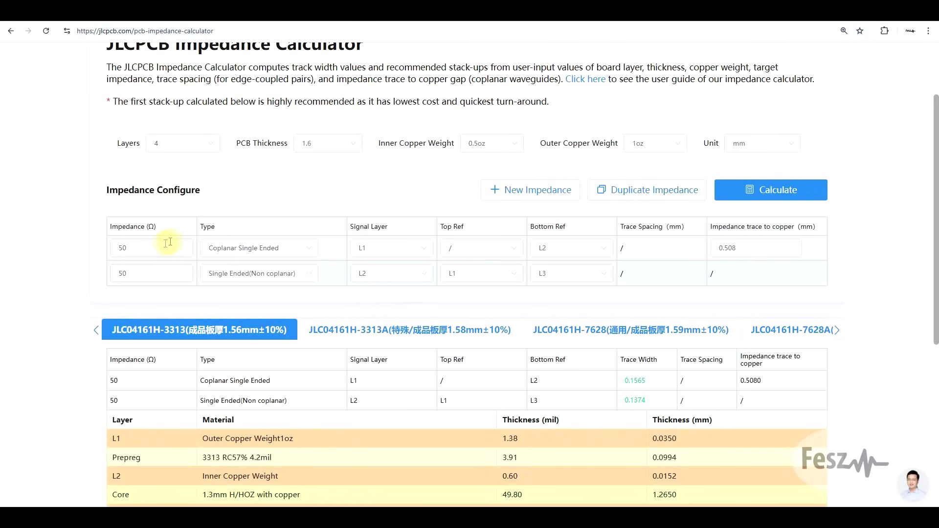
{"action": "left_click_drag", "start_coordinate": [156, 247], "coordinate": [116, 243]}
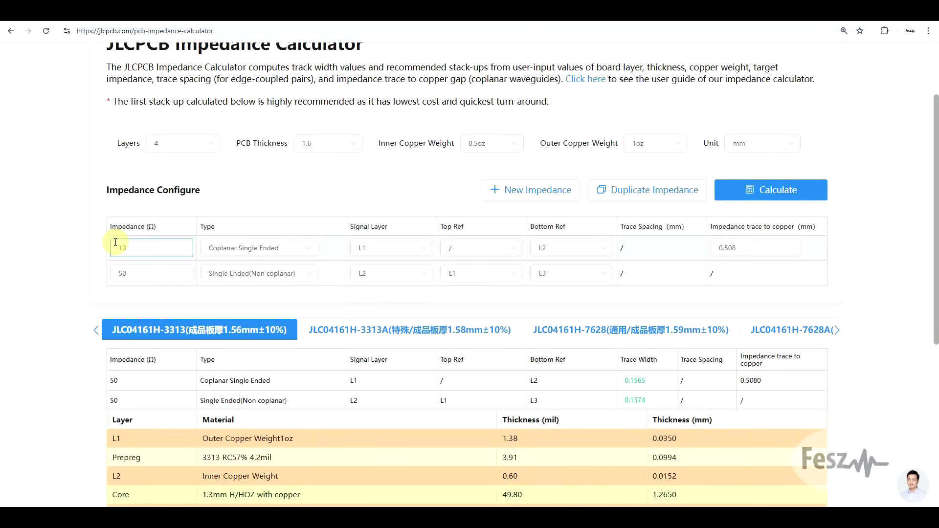
{"action": "type", "text": "10"}
{"action": "left_click", "coordinate": [783, 189]}
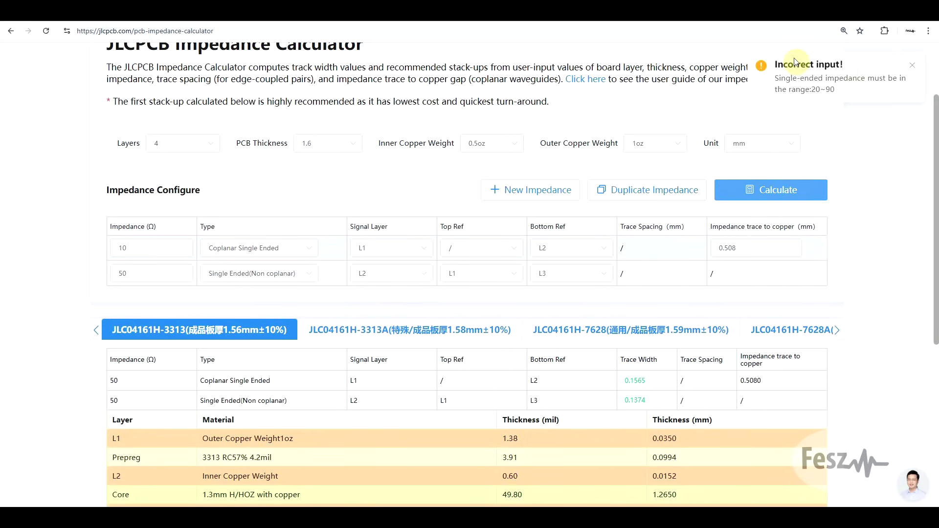
{"action": "left_click", "coordinate": [118, 247]}
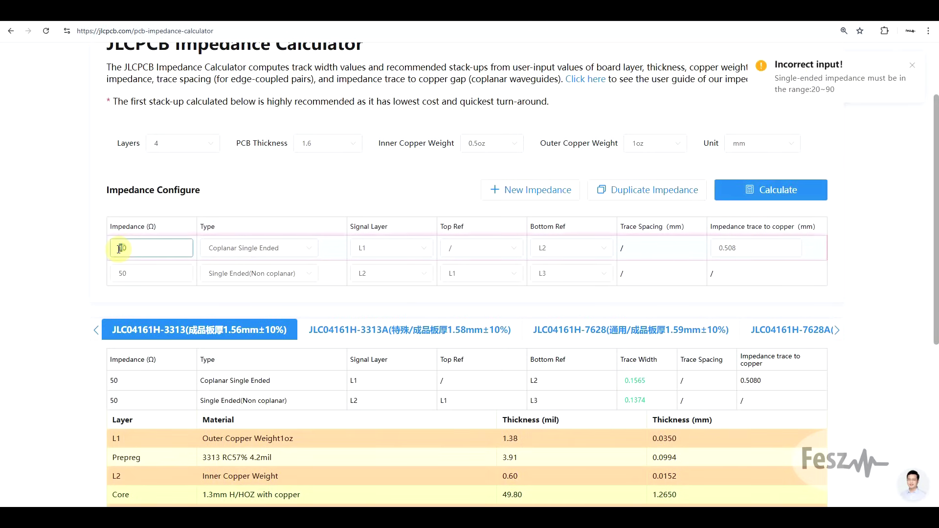
{"action": "left_click_drag", "start_coordinate": [118, 248], "coordinate": [125, 243]}
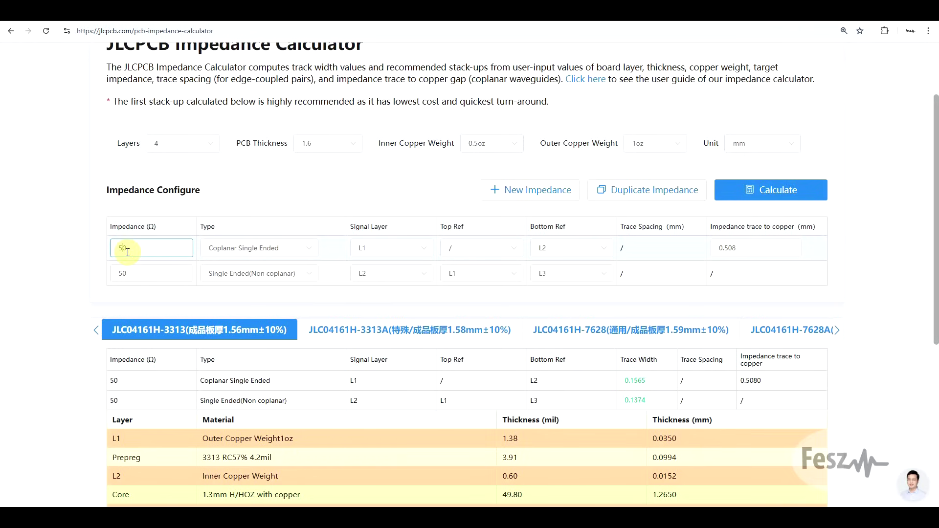
{"action": "type", "text": "5"}
{"action": "left_click", "coordinate": [244, 435]}
{"action": "scroll", "coordinate": [240, 391], "scroll_direction": "down", "scroll_amount": 2}
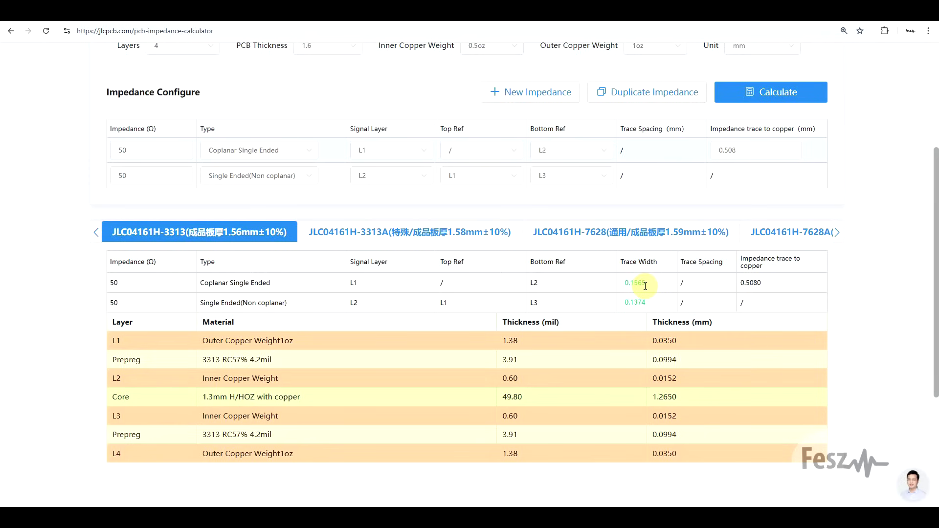
- Compare the 3313A and 7628 trace widths, then add two more rows for differential pairs
{"action": "left_click", "coordinate": [374, 236]}
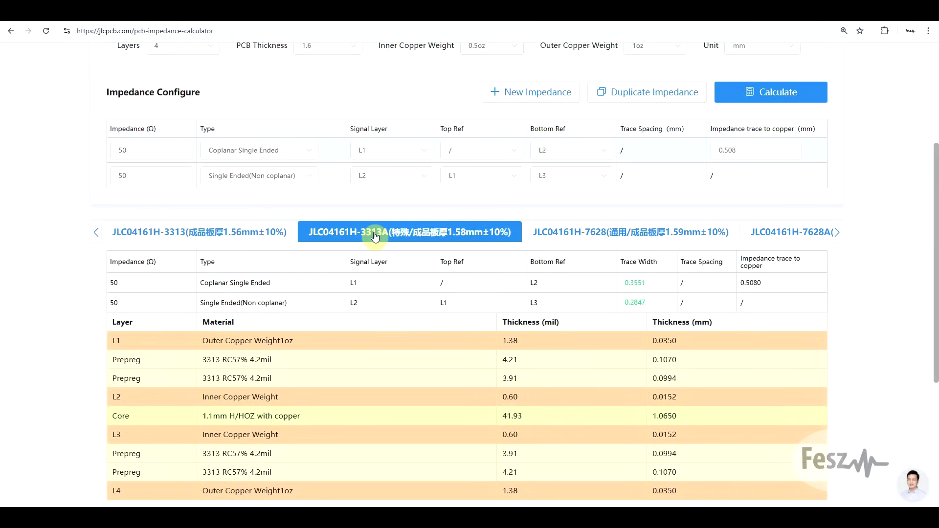
{"action": "left_click", "coordinate": [562, 233]}
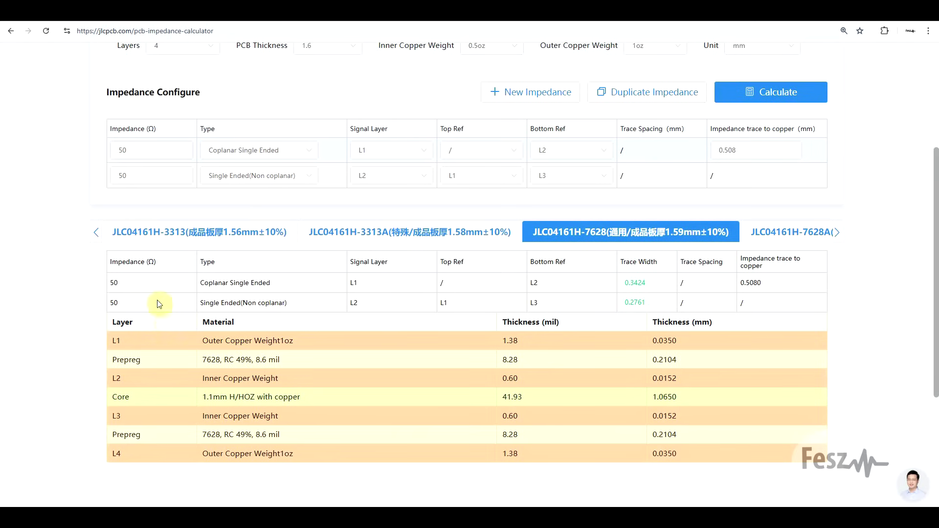
{"action": "left_click", "coordinate": [535, 92]}
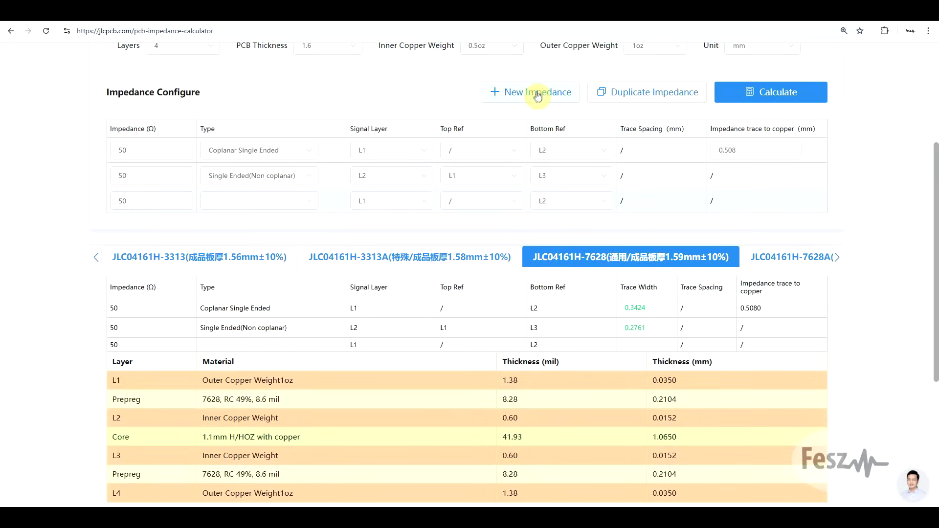
{"action": "left_click", "coordinate": [533, 92]}
{"action": "left_click", "coordinate": [313, 203]}
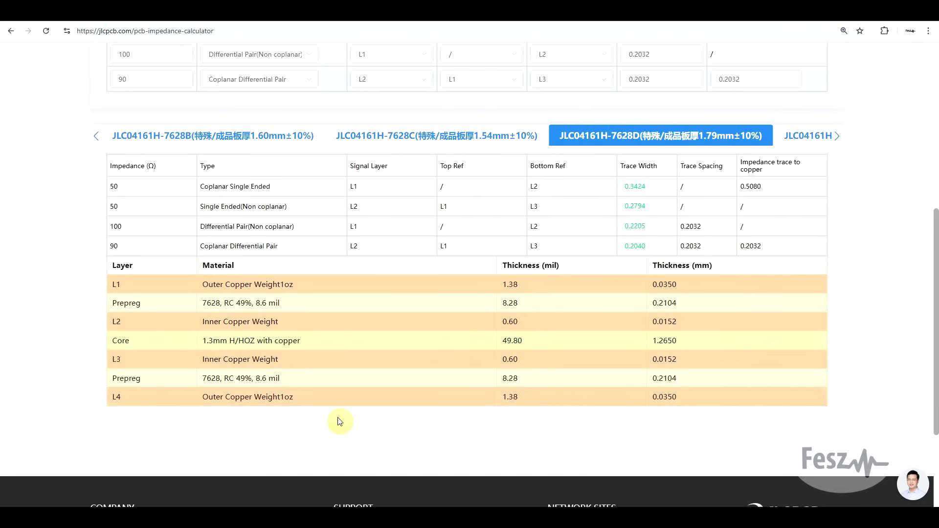
{"action": "scroll", "coordinate": [613, 396], "scroll_direction": "up", "scroll_amount": 6}
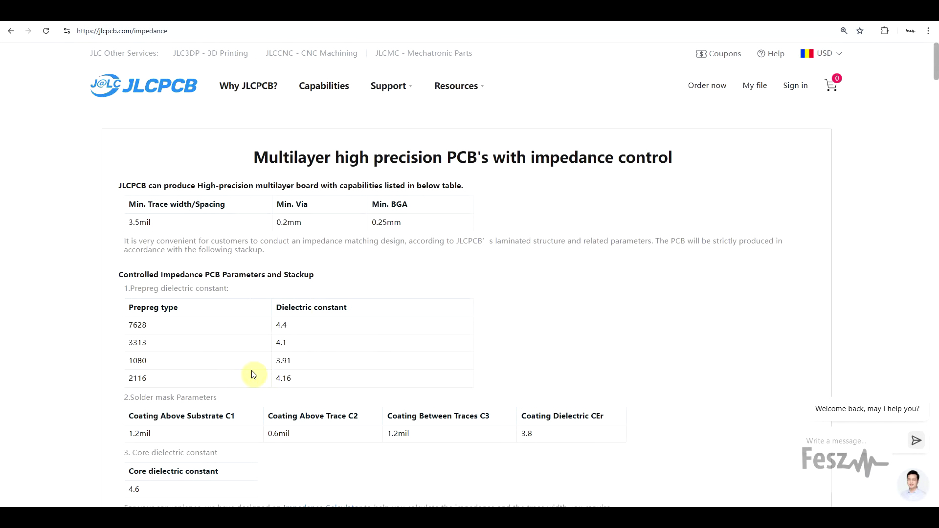
- Read prepreg Dk (7628: 4.4, 3313: 4.1) and core Dk 4.6, then return to the JLCPCB homepage
{"action": "scroll", "coordinate": [253, 375], "scroll_direction": "down", "scroll_amount": 1}
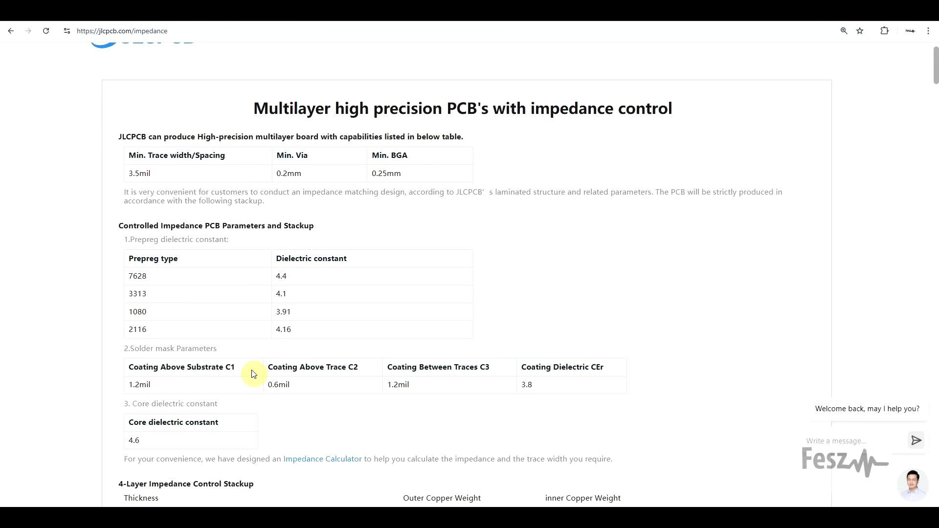
{"action": "scroll", "coordinate": [266, 375], "scroll_direction": "up", "scroll_amount": 1}
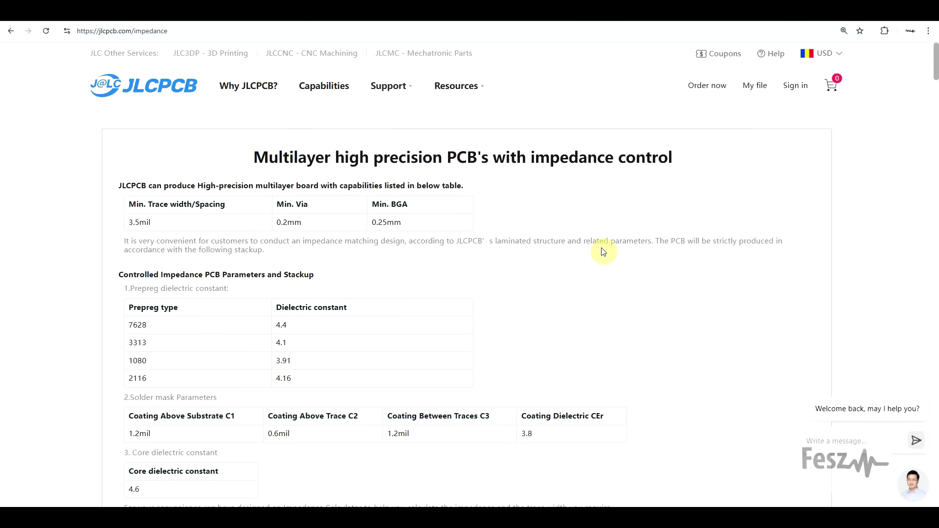
{"action": "left_click", "coordinate": [144, 88]}
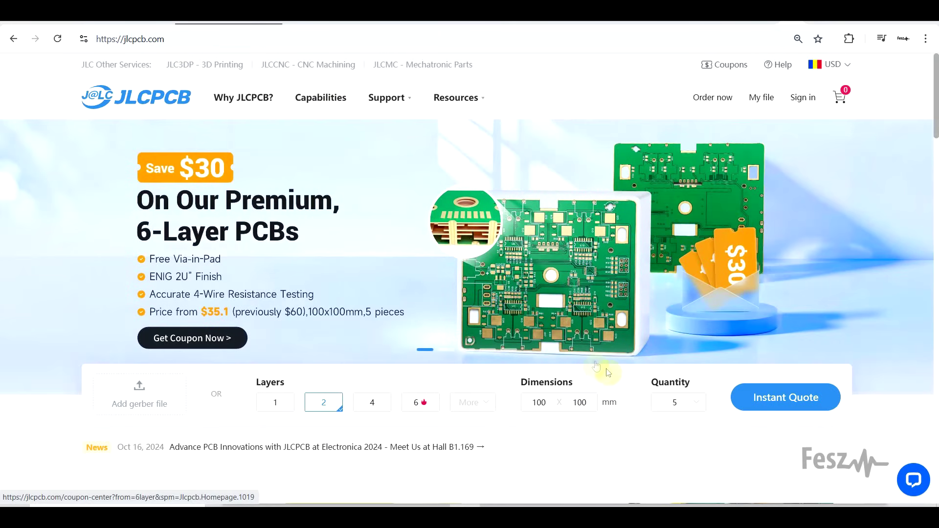
- Get an instant quote for a 6-layer 100×100 mm board, priced at $35.10
{"action": "scroll", "coordinate": [631, 379], "scroll_direction": "down", "scroll_amount": 1}
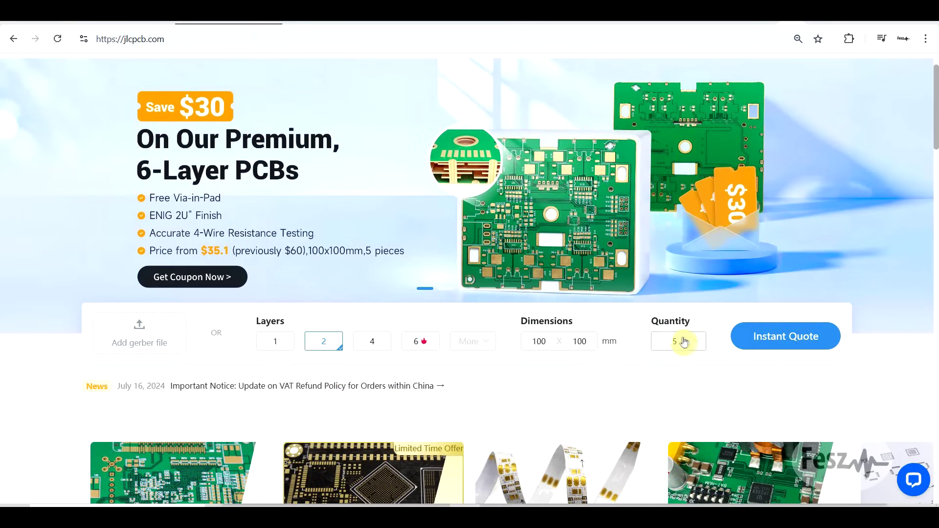
{"action": "left_click", "coordinate": [419, 345]}
{"action": "left_click", "coordinate": [799, 336]}
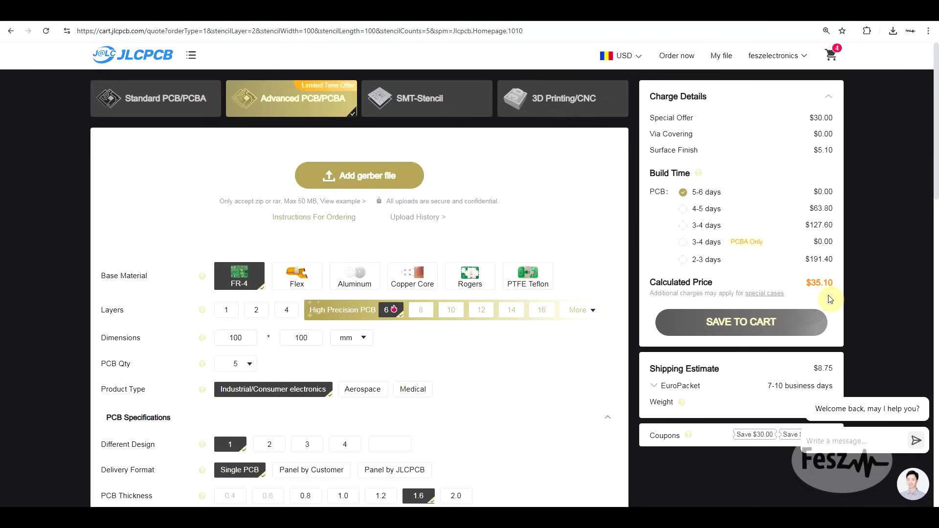
{"action": "scroll", "coordinate": [821, 318], "scroll_direction": "down", "scroll_amount": 1}
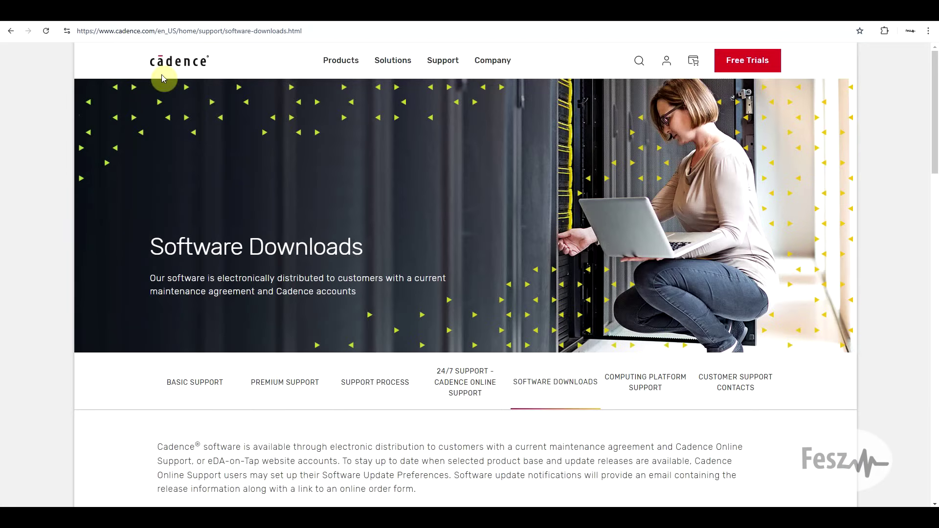
- Find the TX-LINE Free Interactive Calculator and open its download request form
{"action": "scroll", "coordinate": [210, 151], "scroll_direction": "down", "scroll_amount": 10}
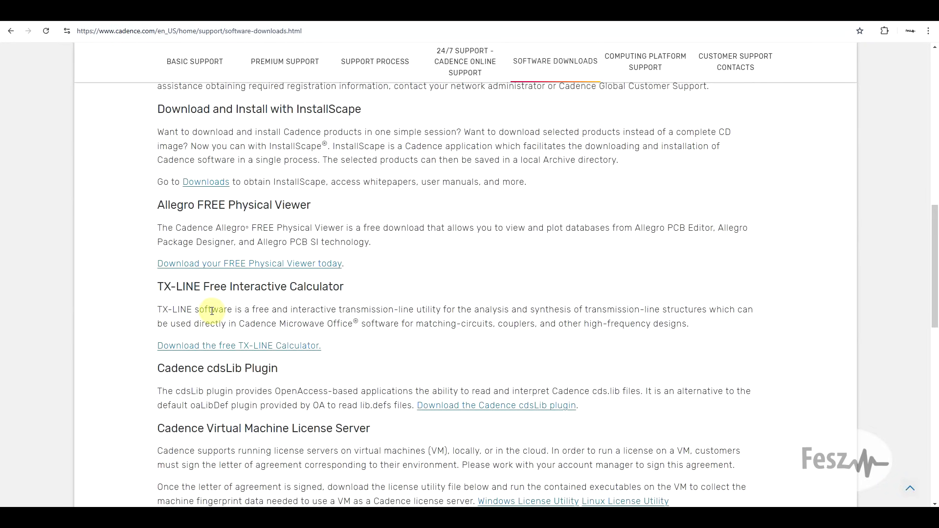
{"action": "left_click", "coordinate": [244, 348]}
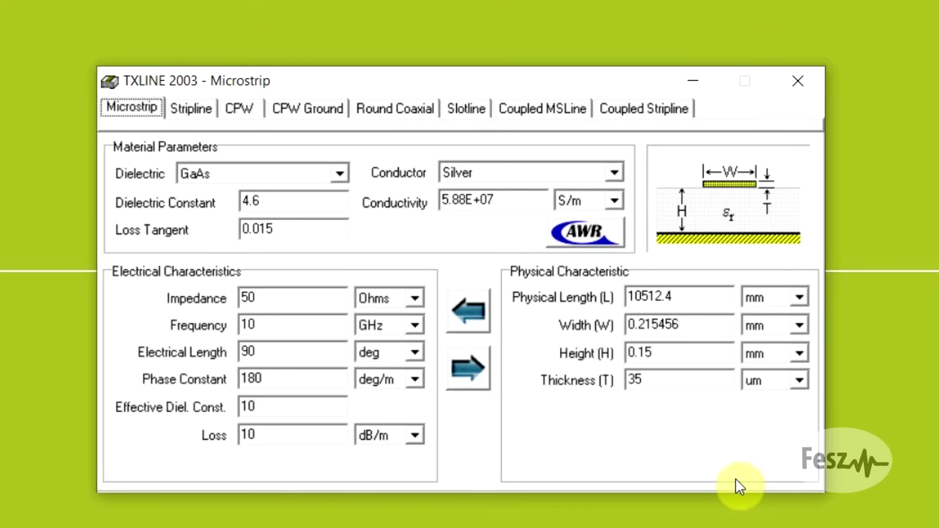
- Browse the CPW Ground, Round Coaxial and Slotline line types
{"action": "left_click", "coordinate": [307, 108]}
{"action": "left_click", "coordinate": [395, 108]}
{"action": "left_click", "coordinate": [466, 107]}
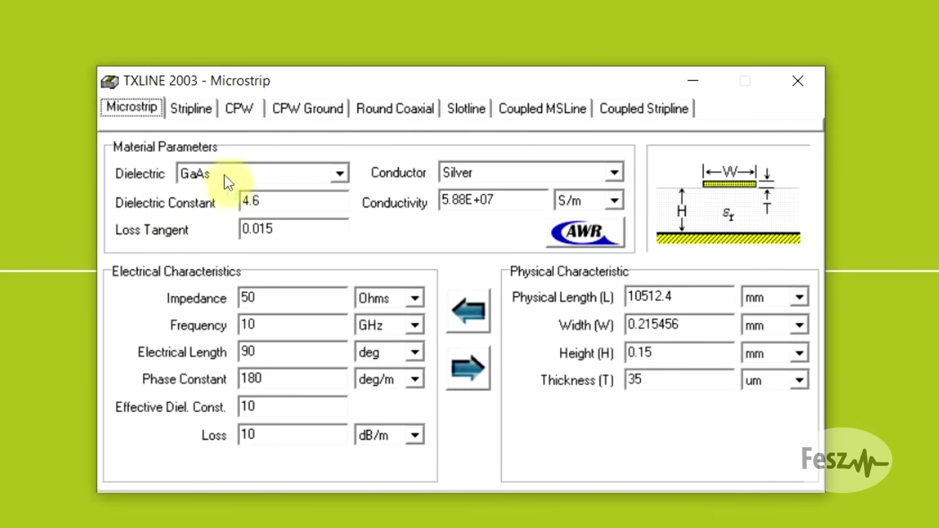
- Set the microstrip dielectric to Alumina with dielectric constant 4.6 and loss tangent 0.015
{"action": "left_click", "coordinate": [337, 175]}
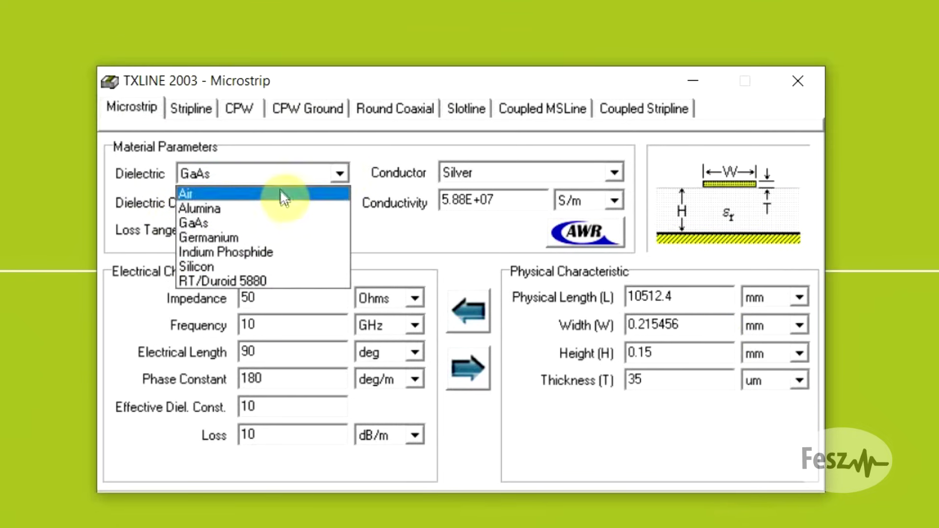
{"action": "left_click", "coordinate": [256, 251]}
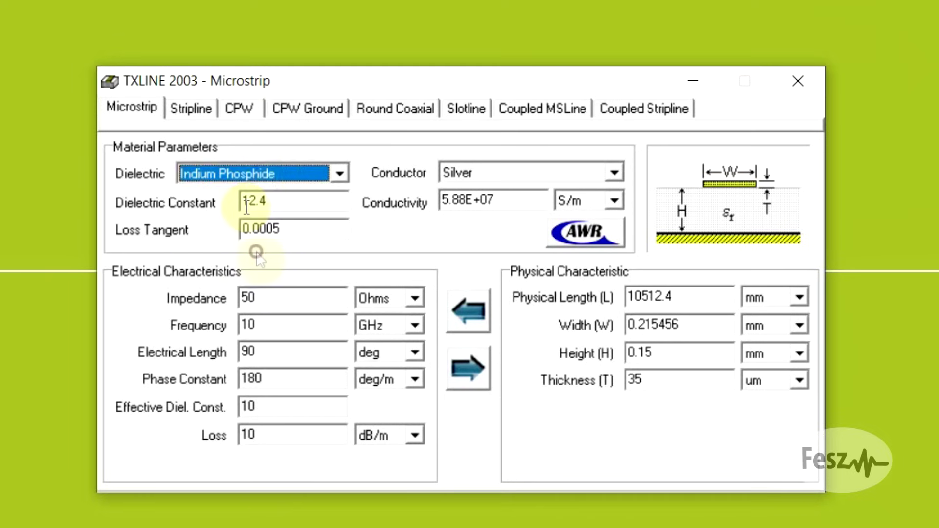
{"action": "left_click", "coordinate": [270, 172]}
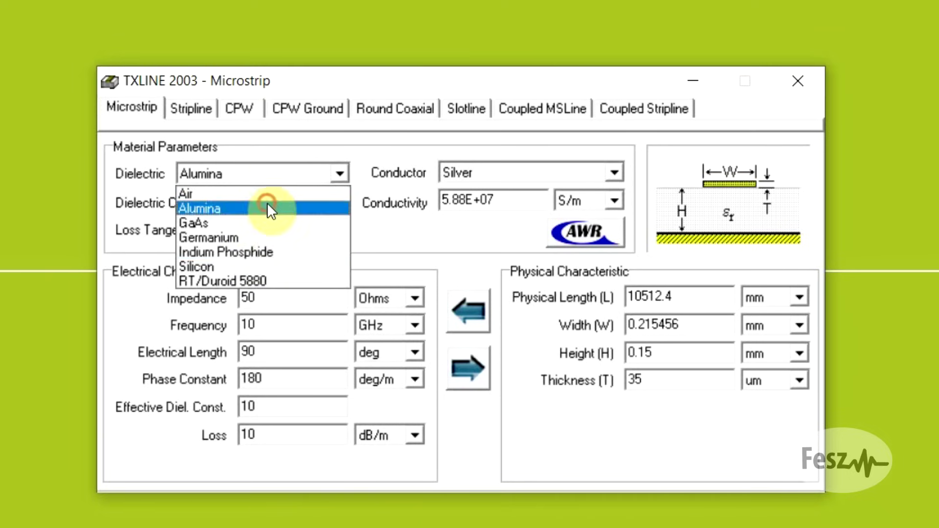
{"action": "left_click", "coordinate": [268, 205]}
{"action": "left_click_drag", "start_coordinate": [294, 199], "coordinate": [176, 208]}
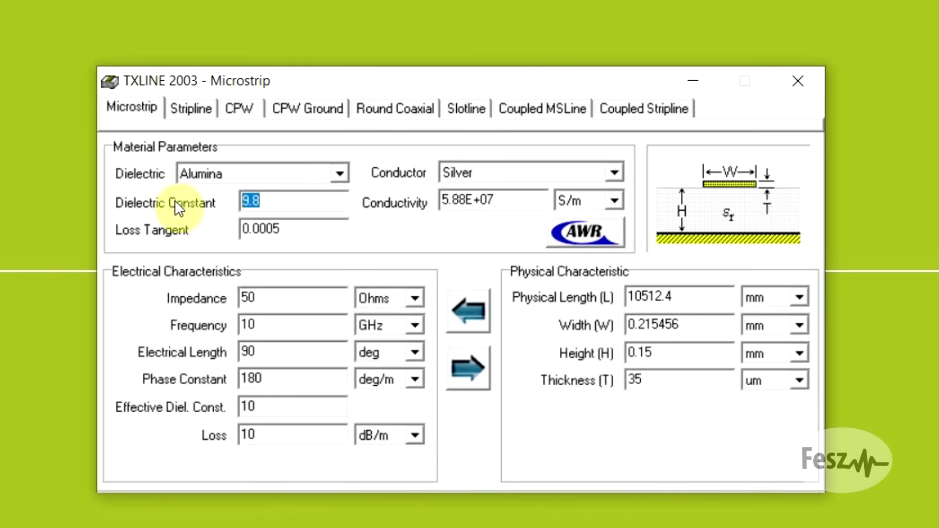
{"action": "type", "text": "4.6"}
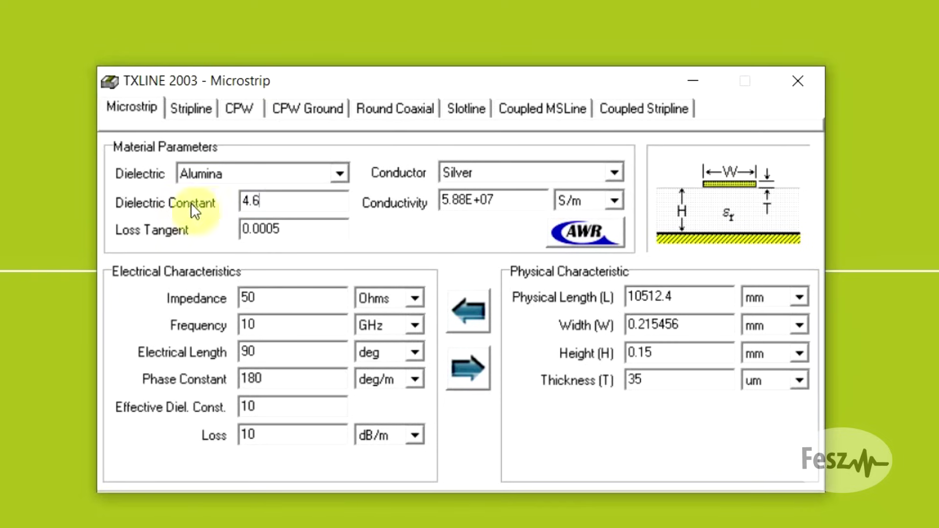
{"action": "left_click_drag", "start_coordinate": [308, 226], "coordinate": [255, 232]}
{"action": "type", "text": "15"}
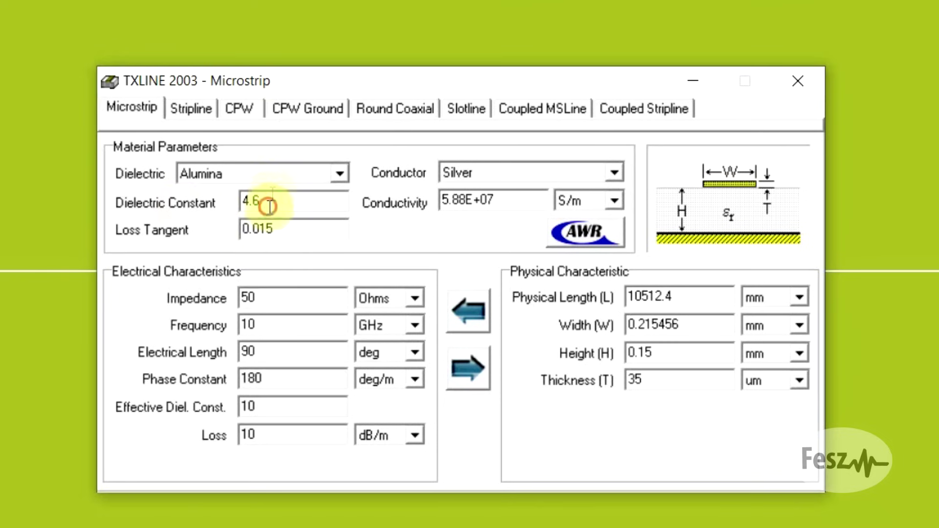
- Synthesize the line dimensions, then analyze a 0.6 mm width for 29.0314 Ω impedance
{"action": "left_click", "coordinate": [292, 233]}
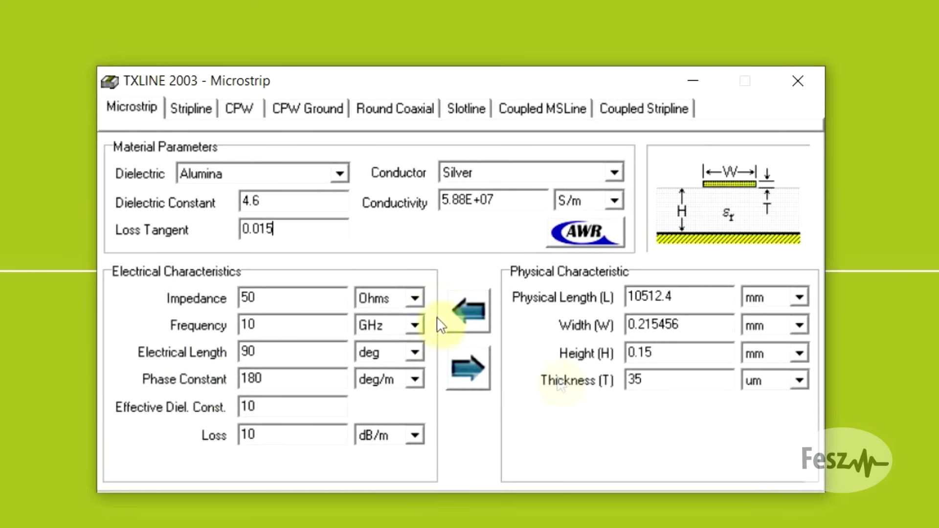
{"action": "left_click", "coordinate": [470, 365]}
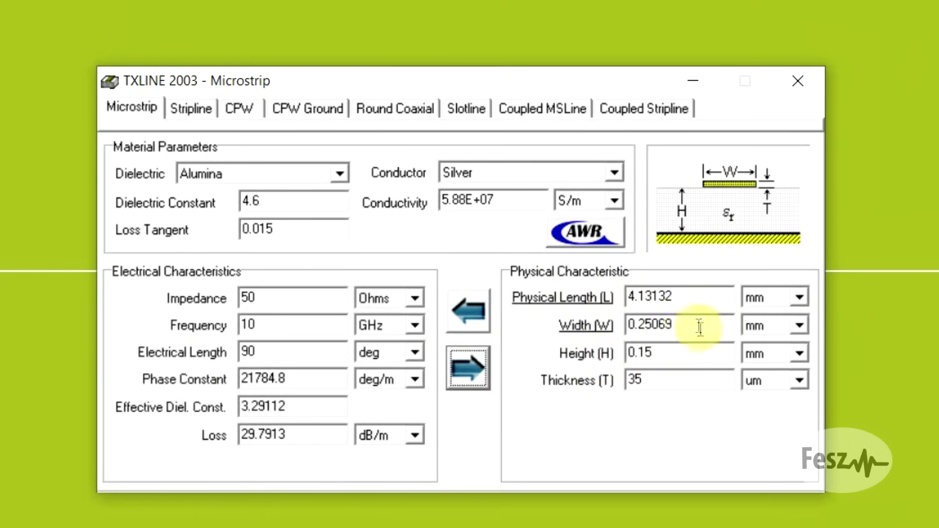
{"action": "left_click_drag", "start_coordinate": [685, 324], "coordinate": [637, 327]}
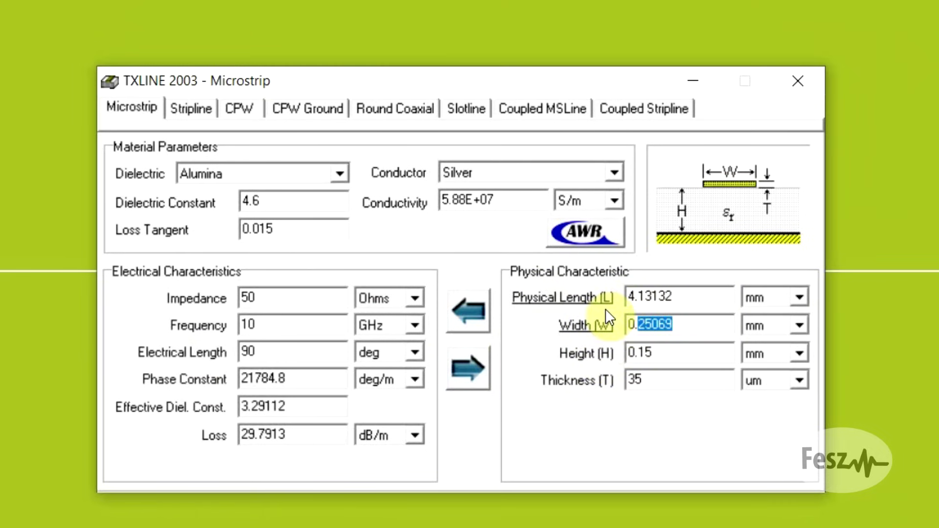
{"action": "type", "text": "6"}
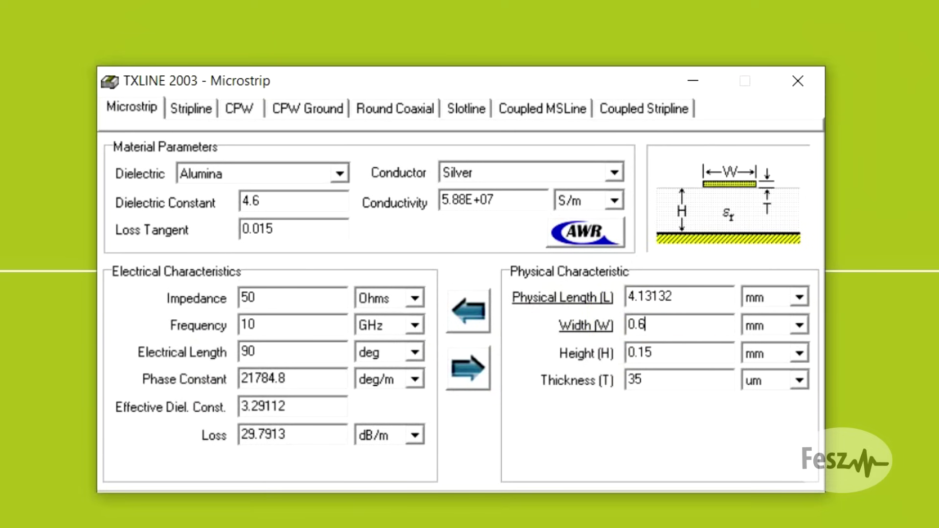
{"action": "left_click", "coordinate": [477, 316]}
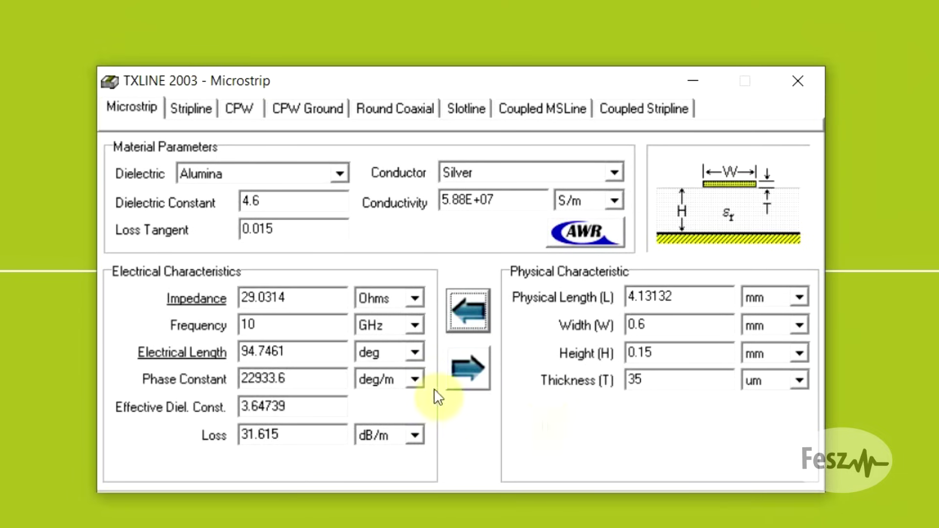
{"action": "double_click", "coordinate": [236, 326]}
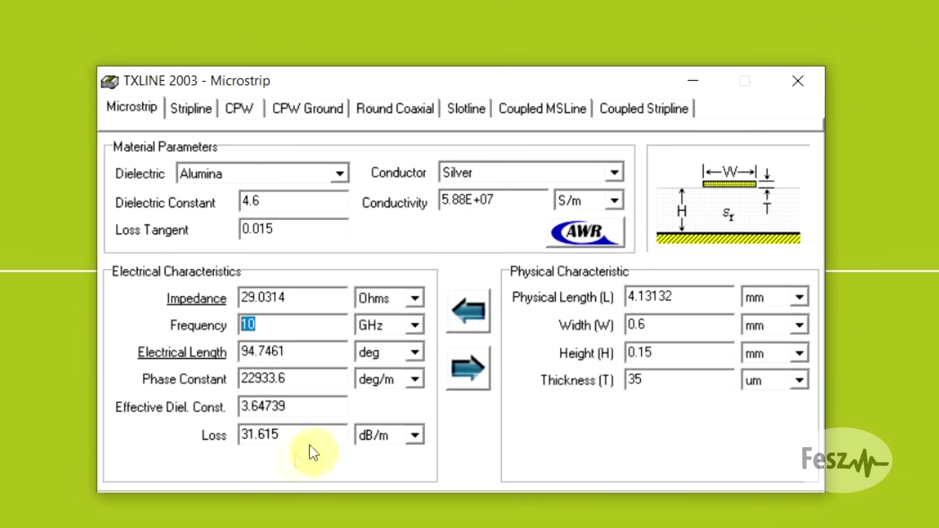
{"action": "left_click_drag", "start_coordinate": [300, 434], "coordinate": [242, 439]}
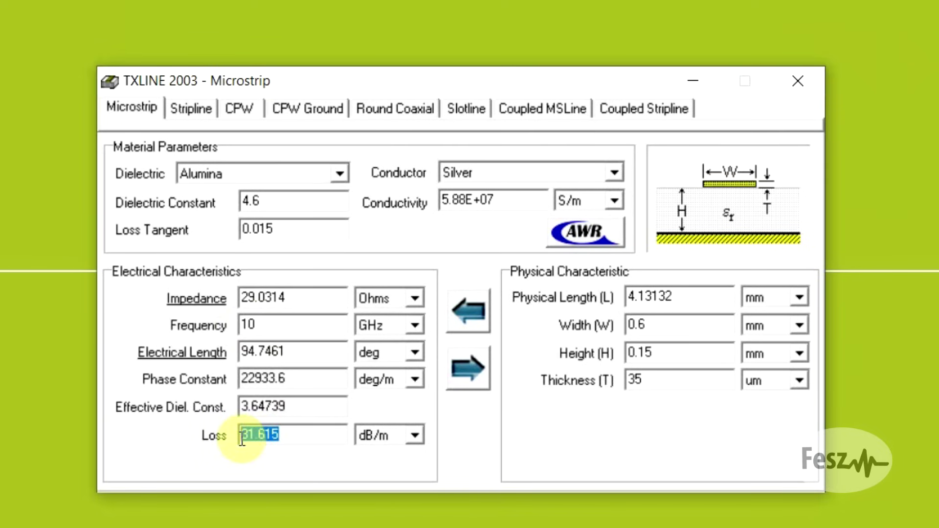
{"action": "left_click", "coordinate": [415, 435]}
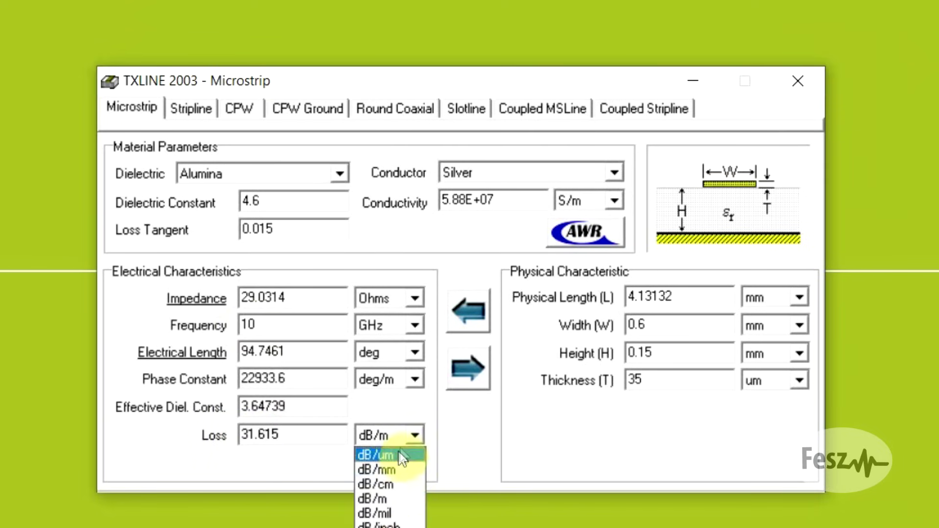
{"action": "left_click", "coordinate": [404, 500]}
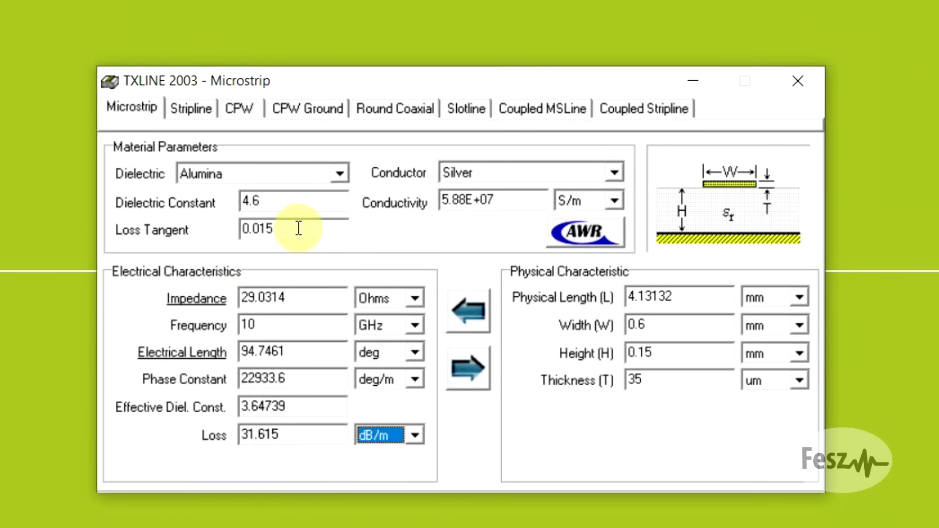
{"action": "left_click_drag", "start_coordinate": [297, 228], "coordinate": [229, 231]}
- Analyze the line with loss tangent 0, then restore the loss tangent to 0.015
{"action": "type", "text": "0"}
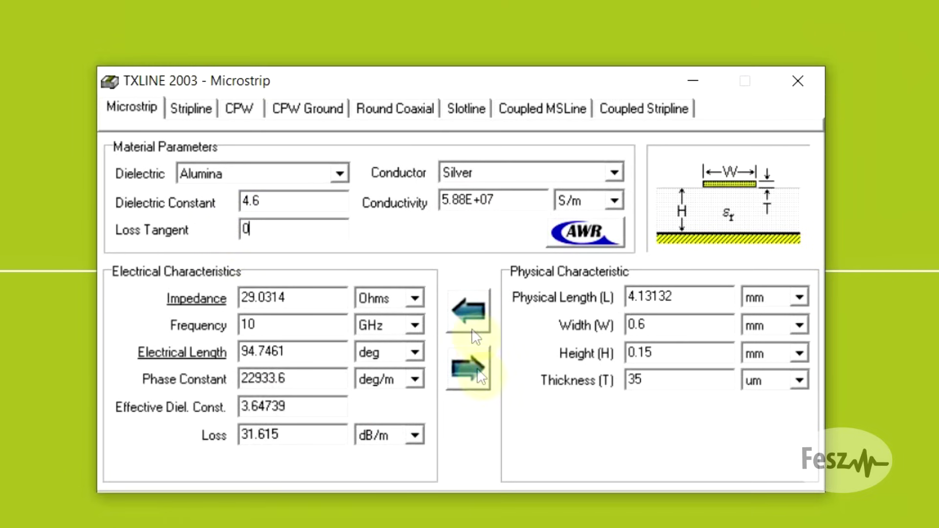
{"action": "left_click", "coordinate": [475, 310]}
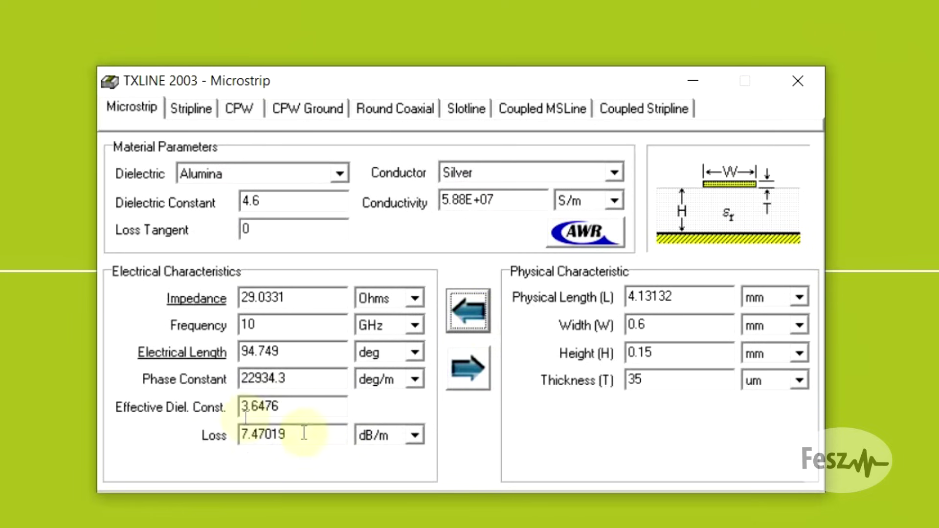
{"action": "left_click", "coordinate": [266, 218]}
{"action": "type", "text": ".015"}
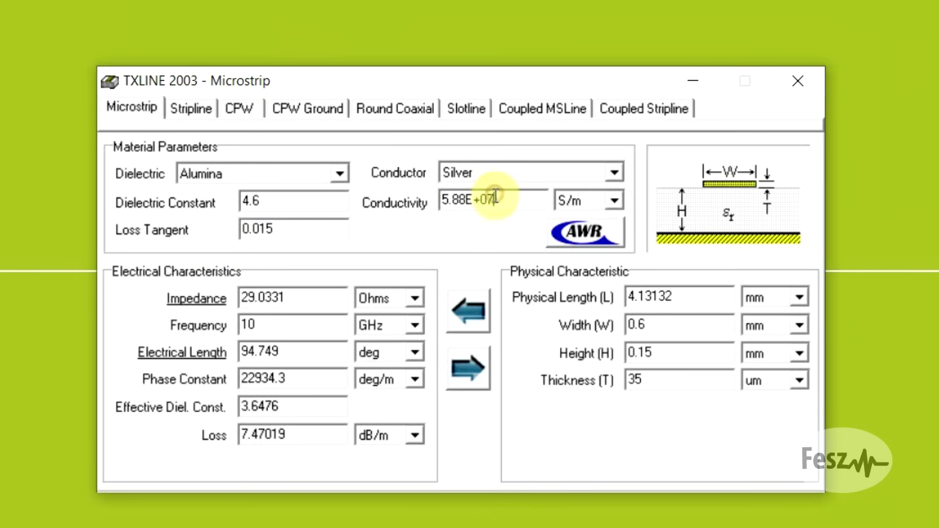
- Change conductivity to 5.88E+66 and recalculate, lowering loss to 24.0927 dB/m
{"action": "left_click_drag", "start_coordinate": [494, 199], "coordinate": [481, 200]}
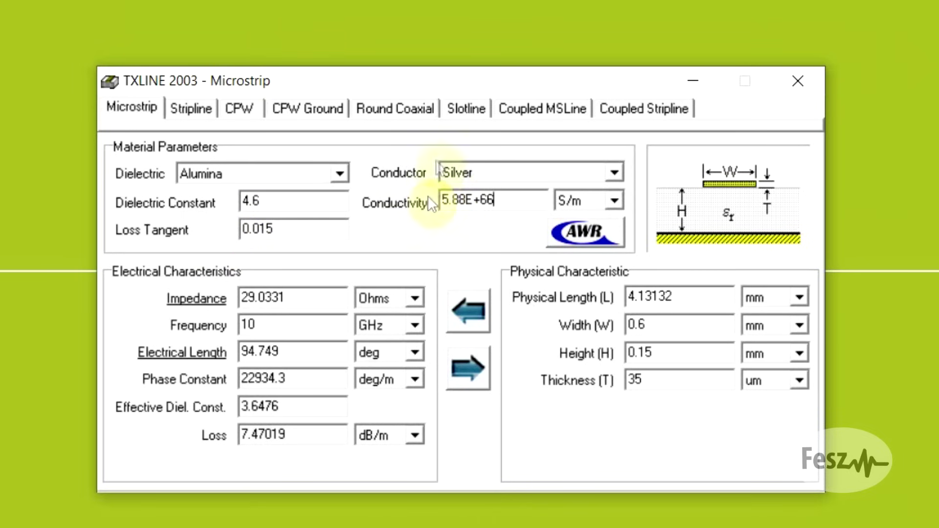
{"action": "left_click_drag", "start_coordinate": [473, 205], "coordinate": [498, 201]}
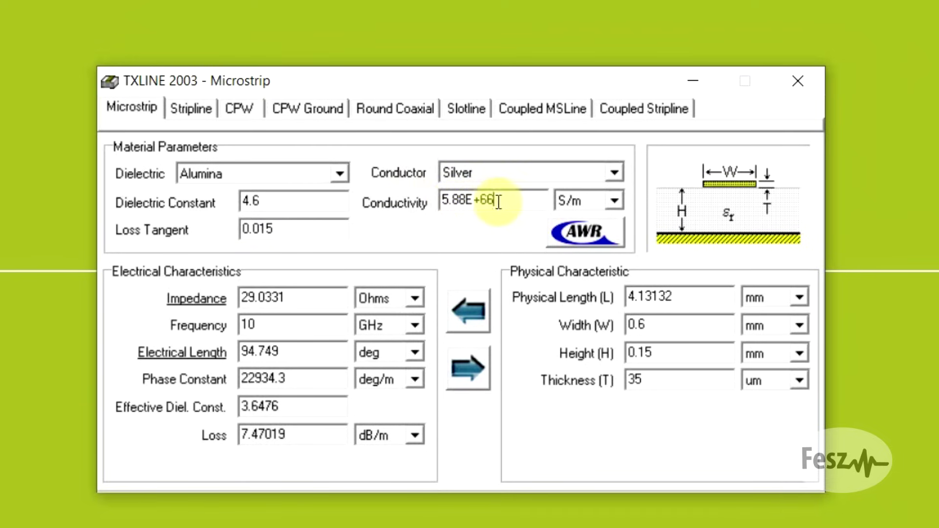
{"action": "left_click", "coordinate": [495, 205]}
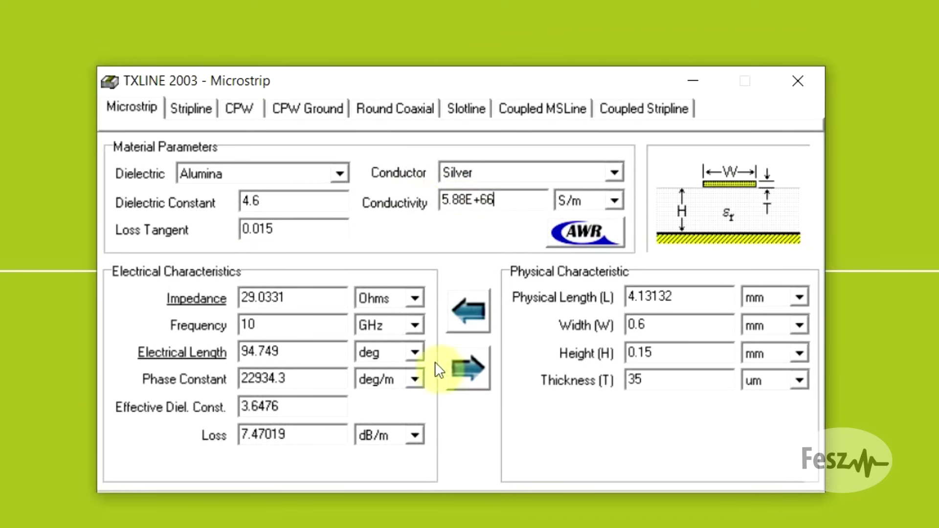
{"action": "left_click", "coordinate": [475, 311]}
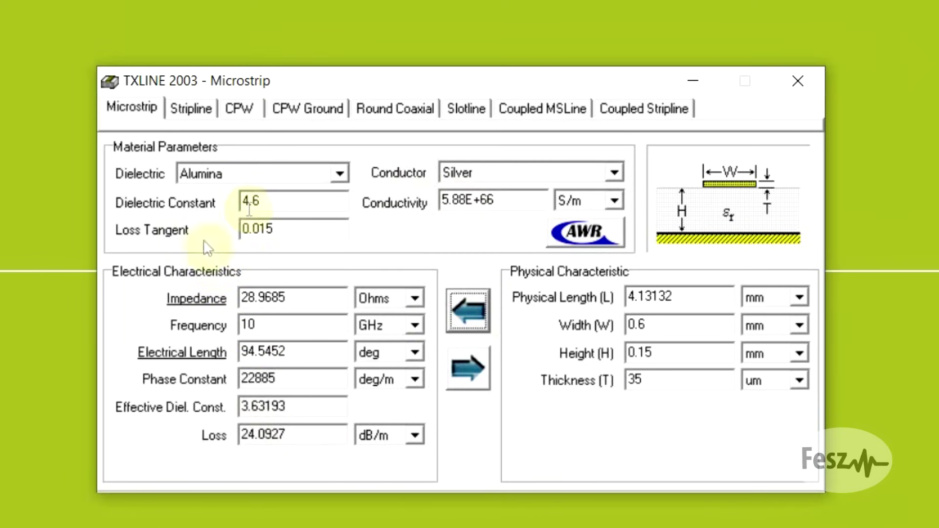
{"action": "left_click", "coordinate": [616, 174]}
- Recalculate TXLINE with a Copper conductor at 0.1 GHz, giving 0.976467 dB/m loss
{"action": "left_click", "coordinate": [460, 190]}
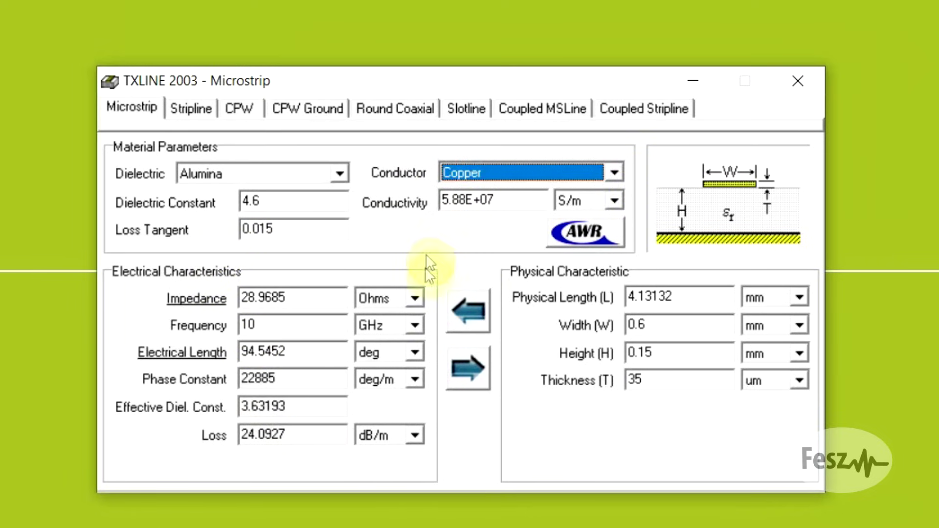
{"action": "left_click", "coordinate": [475, 317]}
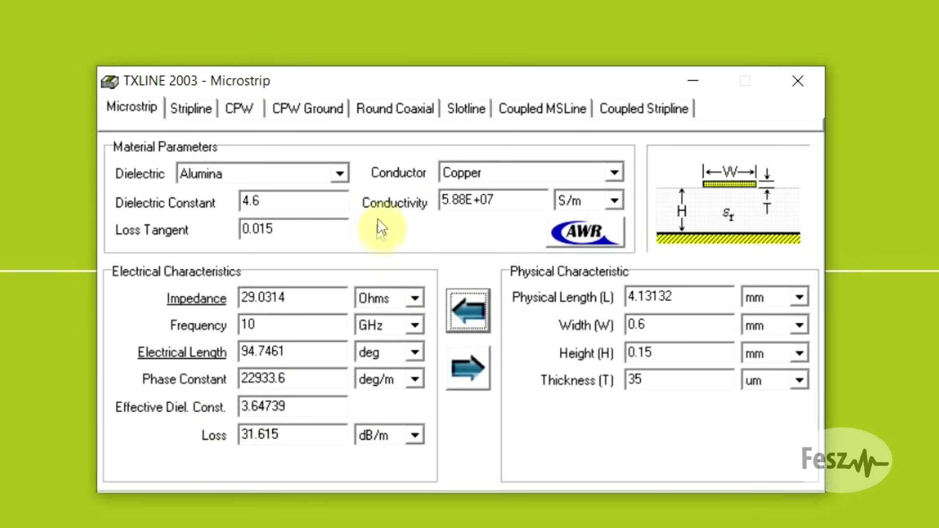
{"action": "double_click", "coordinate": [257, 326]}
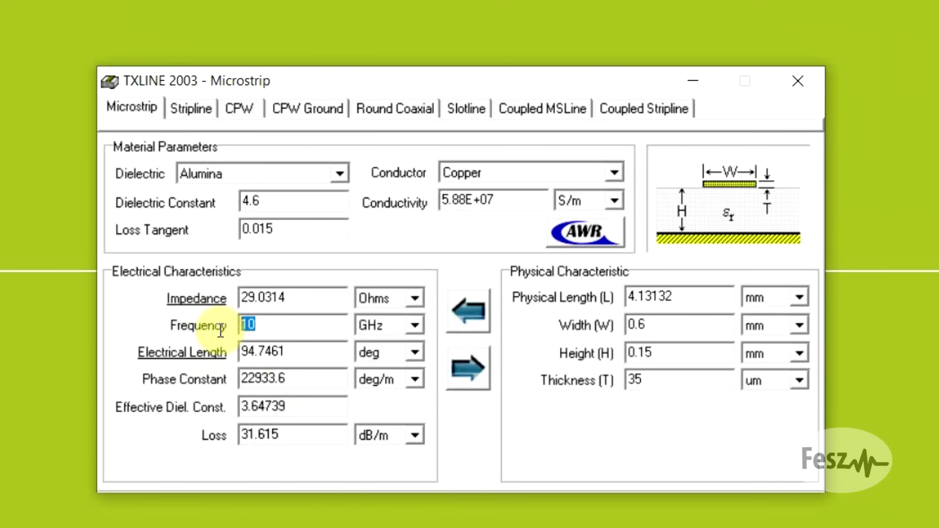
{"action": "type", "text": "."}
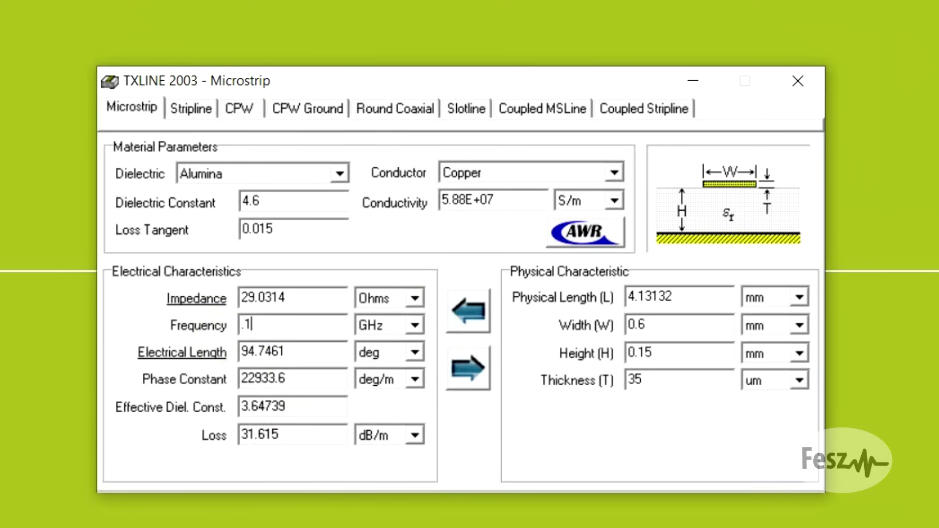
{"action": "type", "text": "1"}
{"action": "left_click", "coordinate": [472, 302]}
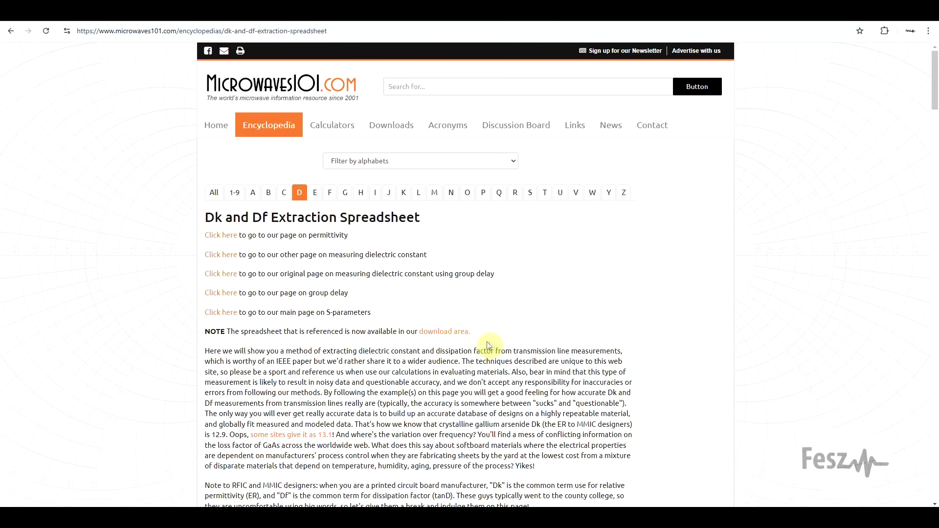
- Scroll the Microwaves101 Dk/Df page past the Example 1 charts to the Loss tangent chart and conclusion
{"action": "scroll", "coordinate": [506, 350], "scroll_direction": "down", "scroll_amount": 1}
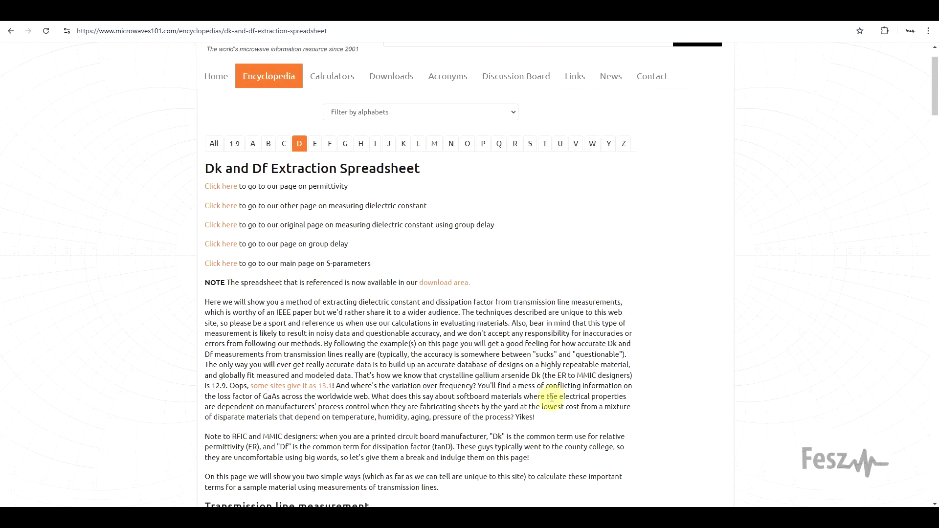
{"action": "scroll", "coordinate": [551, 398], "scroll_direction": "down", "scroll_amount": 6}
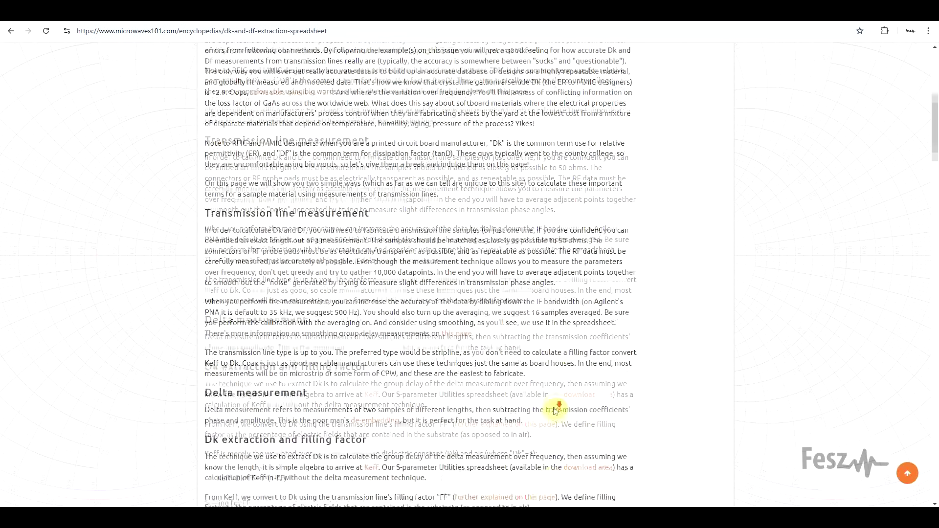
{"action": "scroll", "coordinate": [556, 410], "scroll_direction": "down", "scroll_amount": 10}
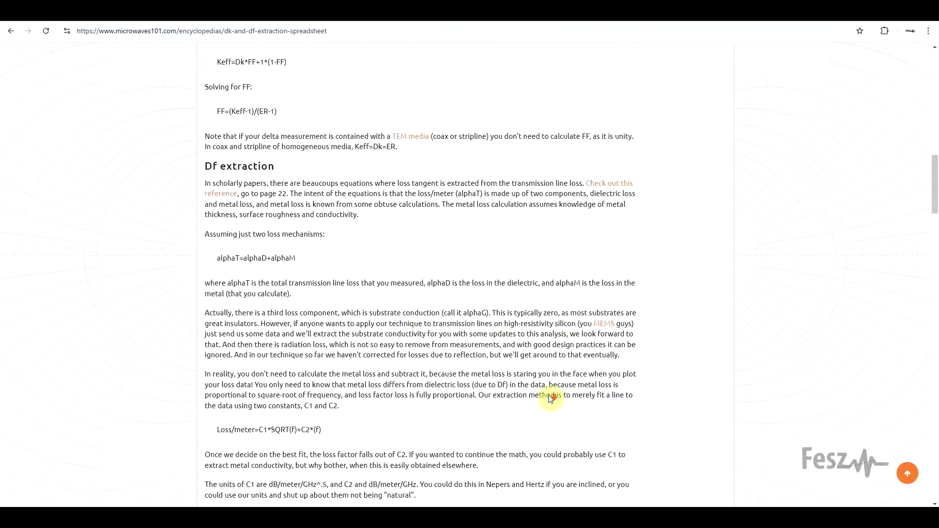
{"action": "scroll", "coordinate": [536, 258], "scroll_direction": "down", "scroll_amount": 10}
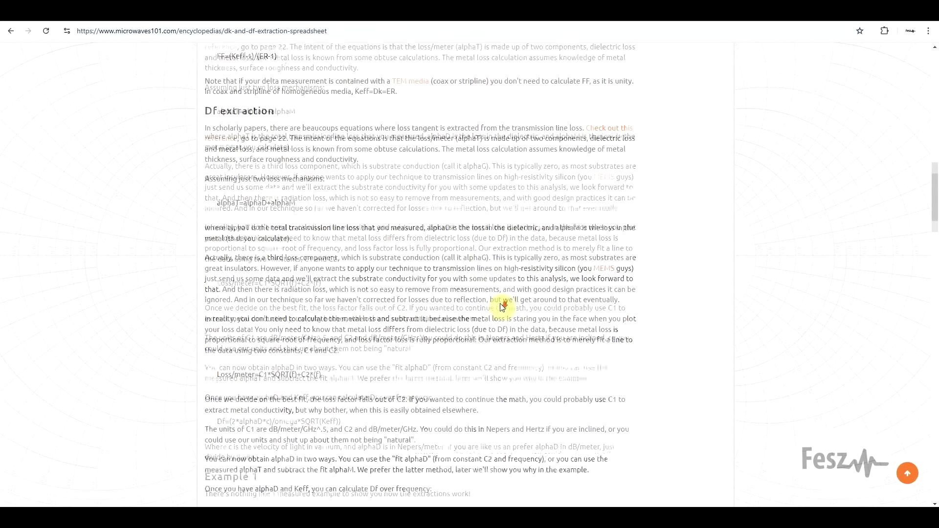
{"action": "scroll", "coordinate": [504, 308], "scroll_direction": "down", "scroll_amount": 5}
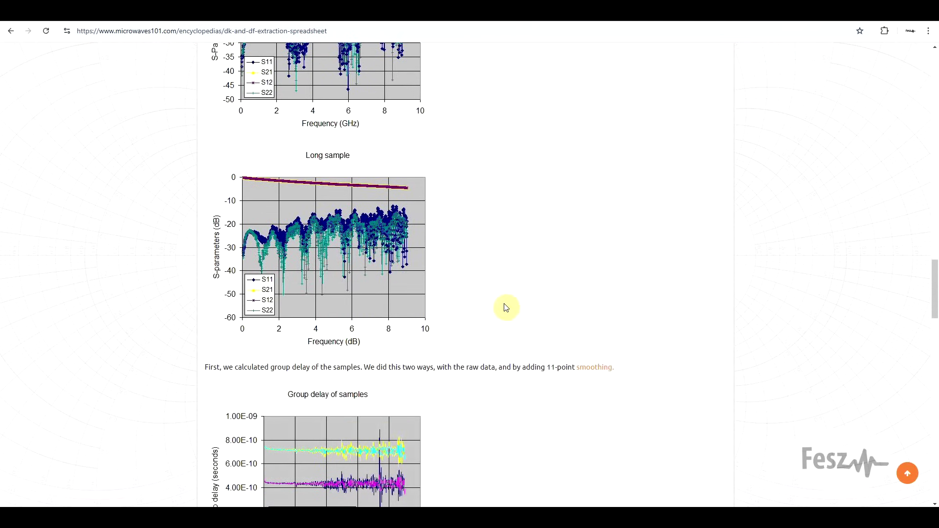
{"action": "scroll", "coordinate": [505, 307], "scroll_direction": "down", "scroll_amount": 1}
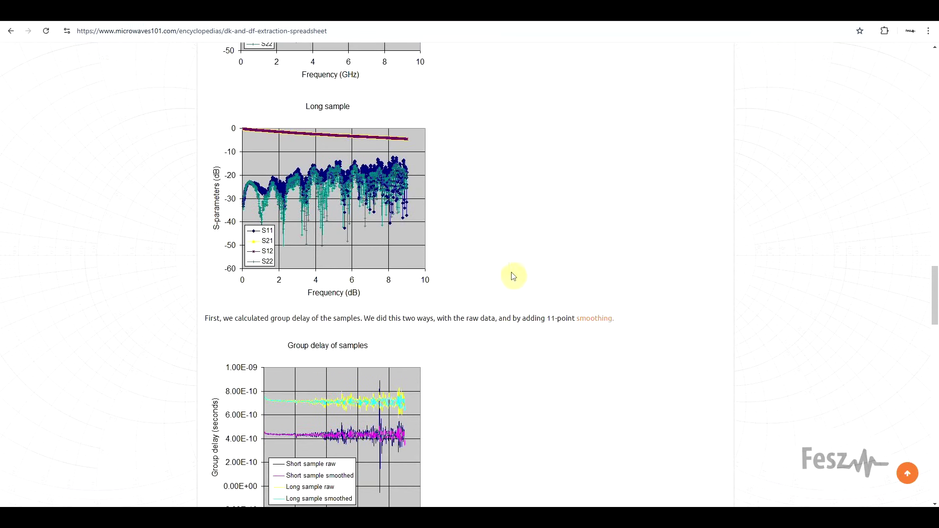
{"action": "scroll", "coordinate": [513, 277], "scroll_direction": "down", "scroll_amount": 15}
{"action": "scroll", "coordinate": [473, 263], "scroll_direction": "down", "scroll_amount": 10}
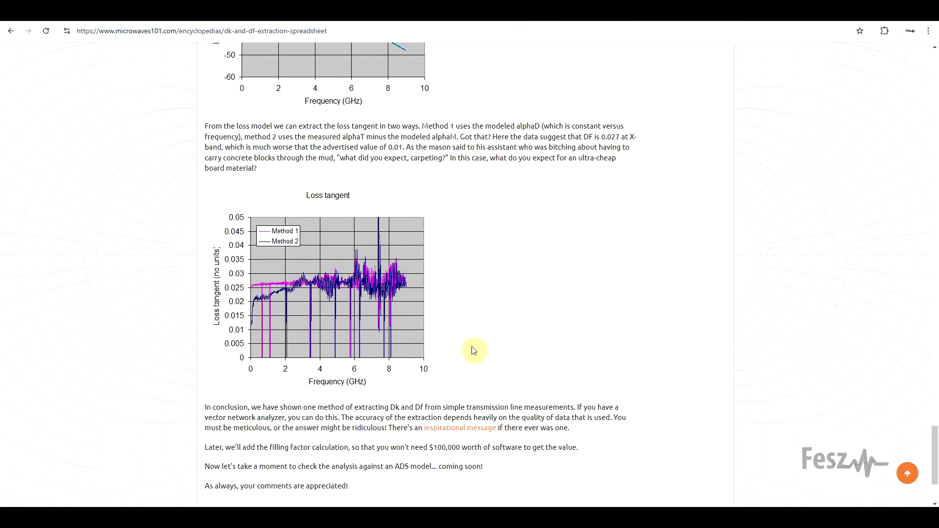
{"action": "scroll", "coordinate": [473, 350], "scroll_direction": "up", "scroll_amount": 1}
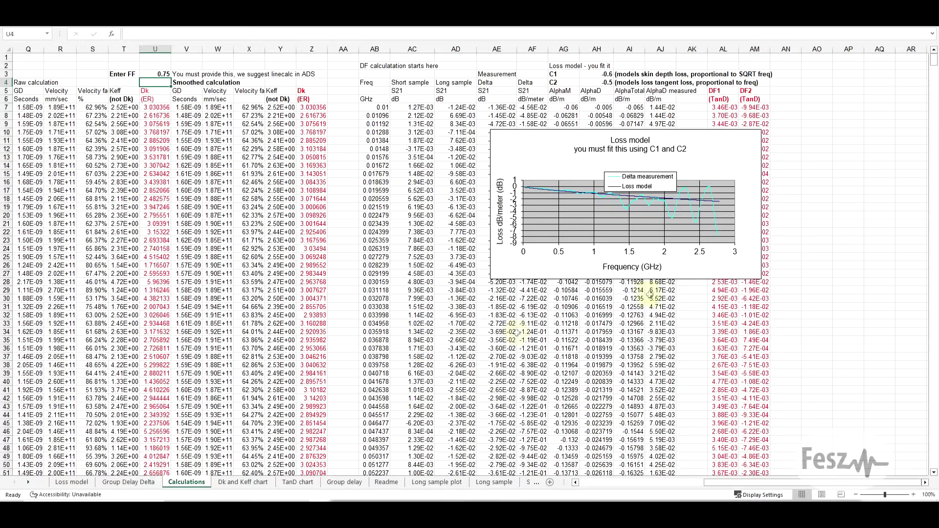
- Open the workbook's Readme sheet describing the Rev 1 spreadsheet and its two Df methods
{"action": "left_click", "coordinate": [386, 482]}
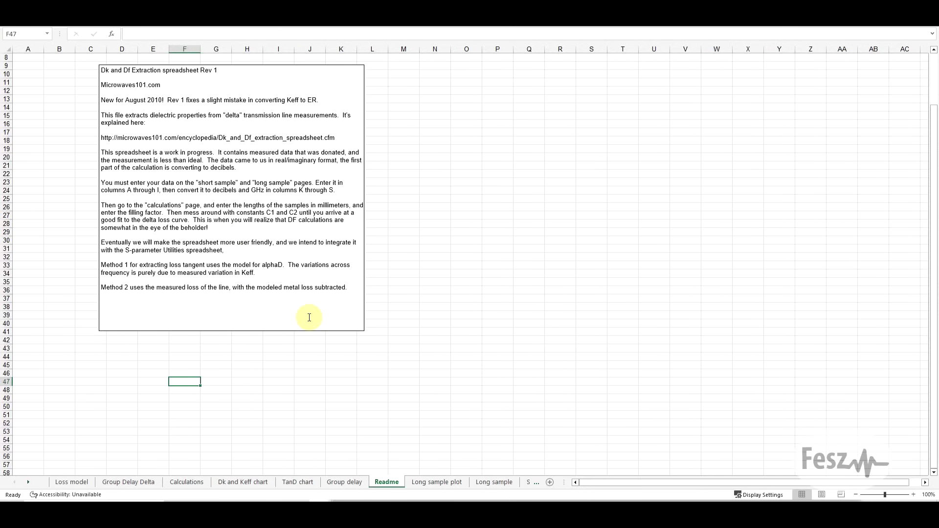
- Look through the Long sample plot, Long sample and Short sample sheets
{"action": "left_click", "coordinate": [435, 482]}
{"action": "left_click", "coordinate": [493, 483]}
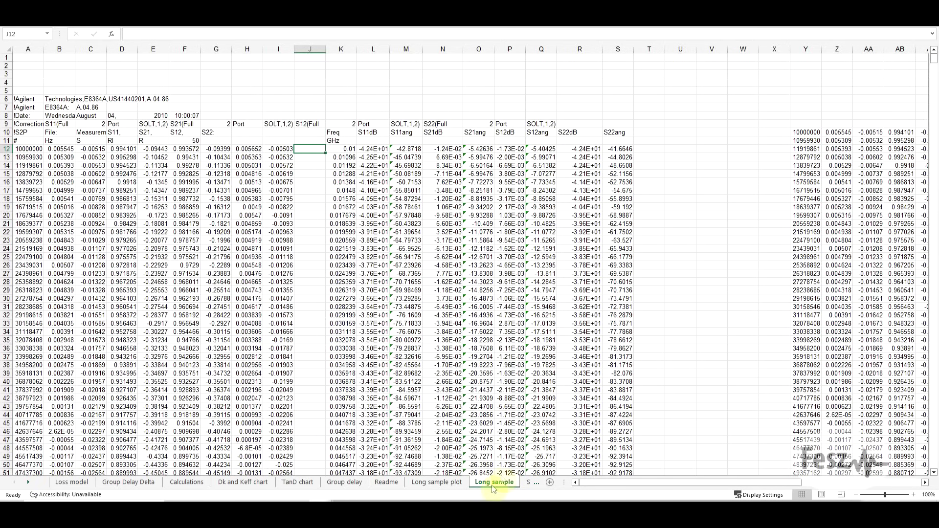
{"action": "left_click", "coordinate": [30, 484], "text": "ctrl"}
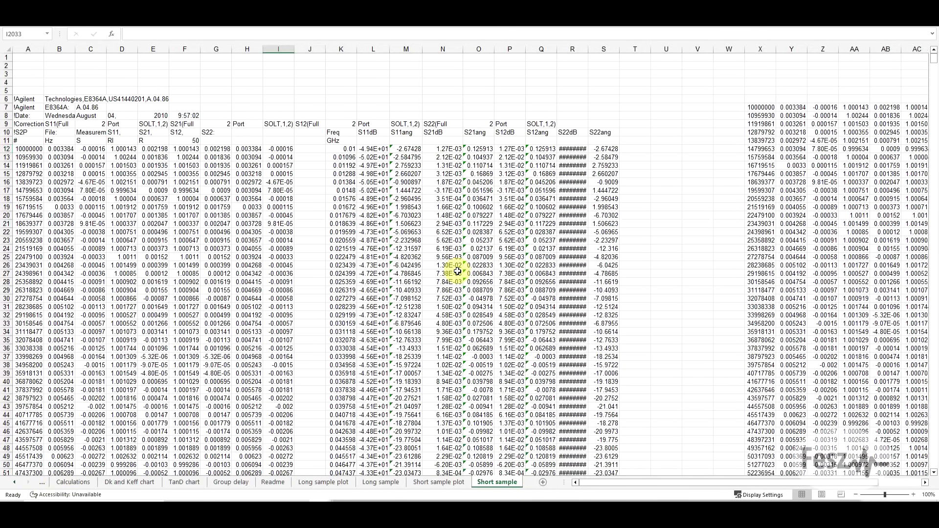
- Inspect the Short sample S11dB, S21dB, S12dB and S22dB columns, then return to Calculations
{"action": "left_click", "coordinate": [373, 132]}
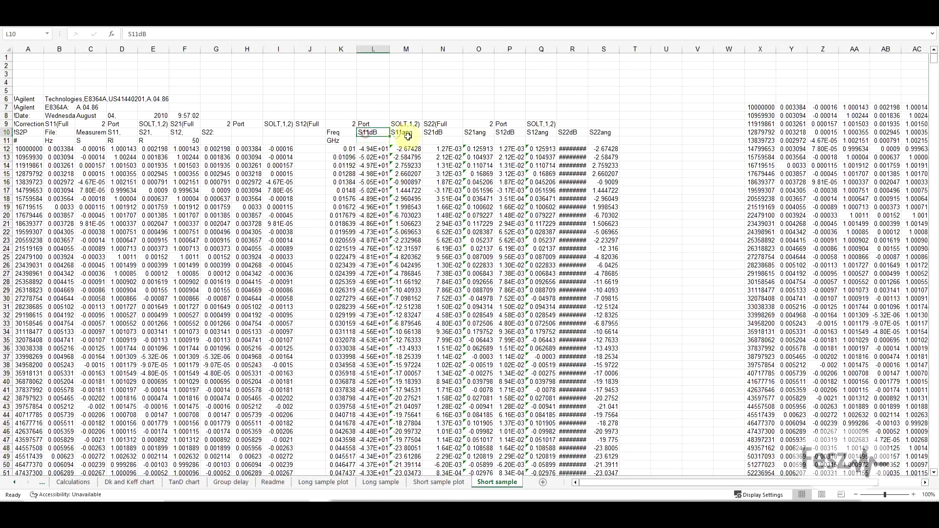
{"action": "left_click", "coordinate": [442, 132]}
{"action": "left_click", "coordinate": [514, 133]}
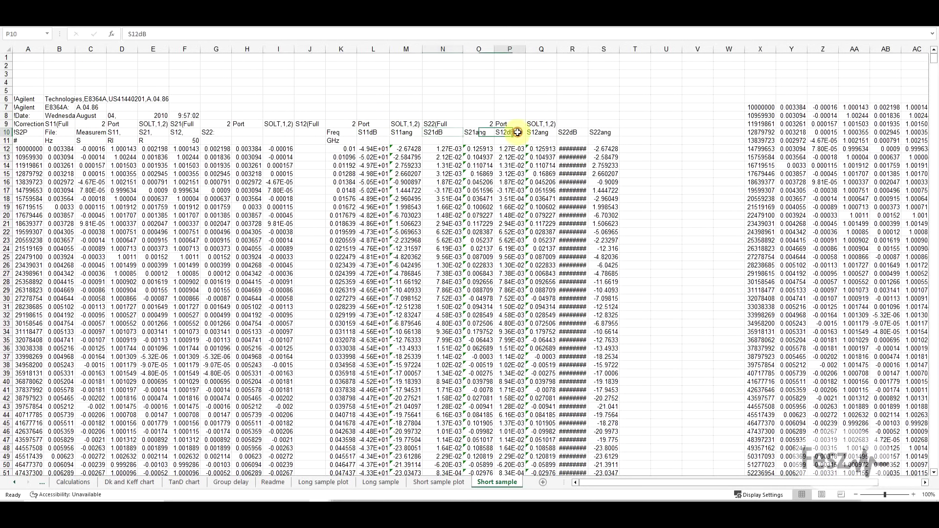
{"action": "left_click", "coordinate": [573, 132]}
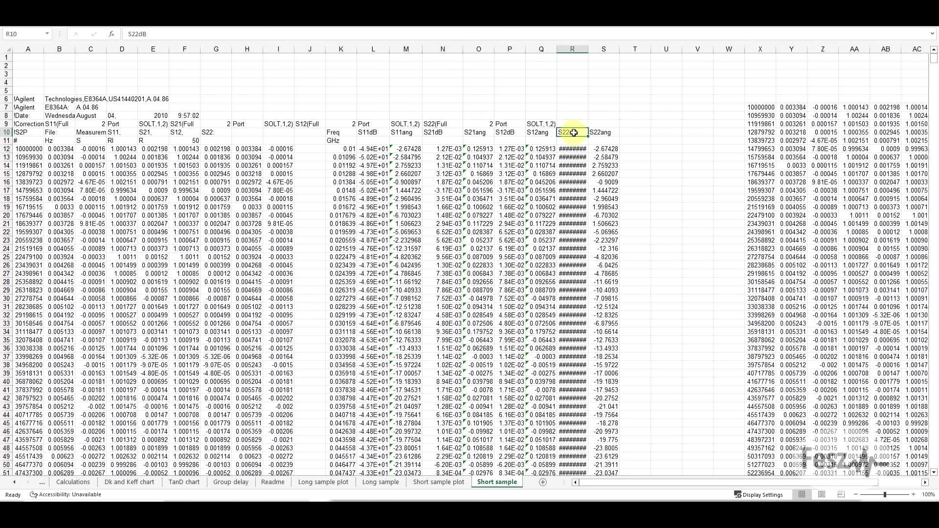
{"action": "left_click", "coordinate": [78, 482]}
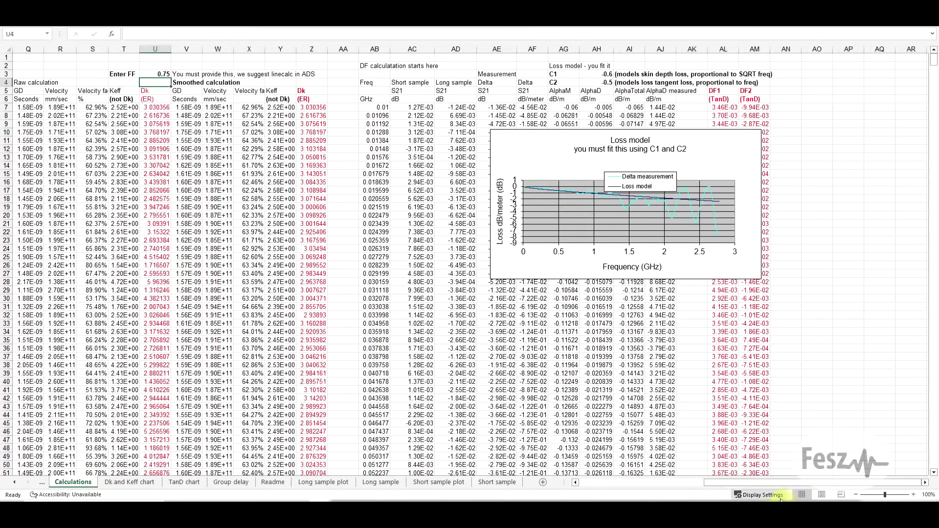
- Scroll to the loss model block and select the C1 (-1) and C2 (-2) cells AH3:AH4
{"action": "scroll", "coordinate": [185, 59], "scroll_direction": "left", "scroll_amount": 3}
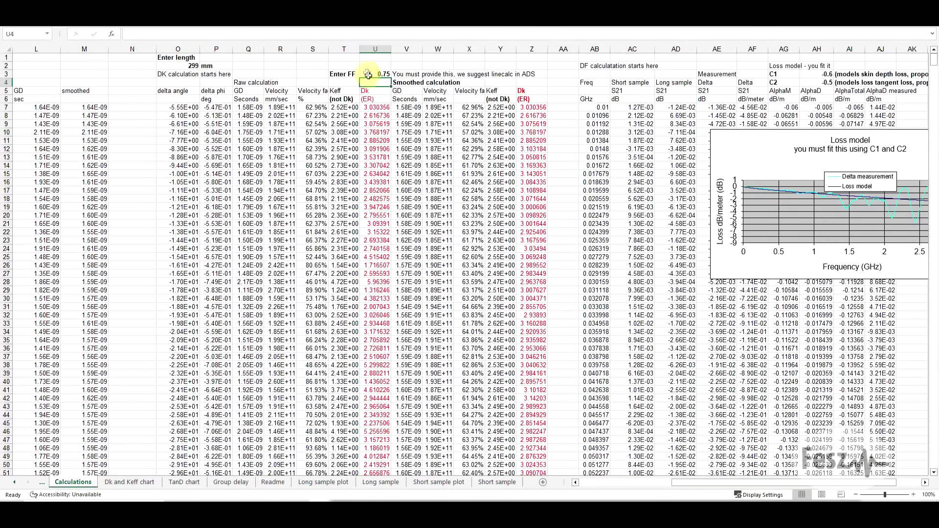
{"action": "scroll", "coordinate": [718, 480], "scroll_direction": "right", "scroll_amount": 3}
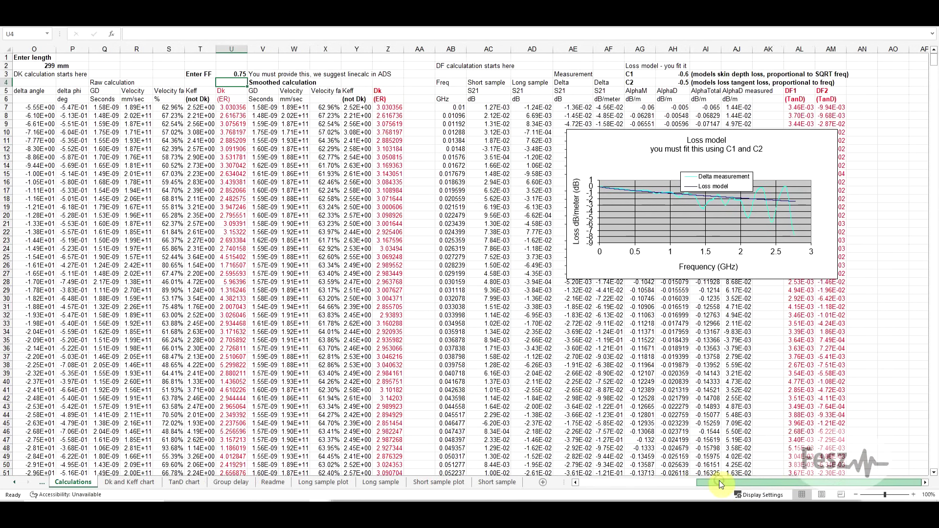
{"action": "left_click_drag", "start_coordinate": [674, 73], "coordinate": [674, 82]}
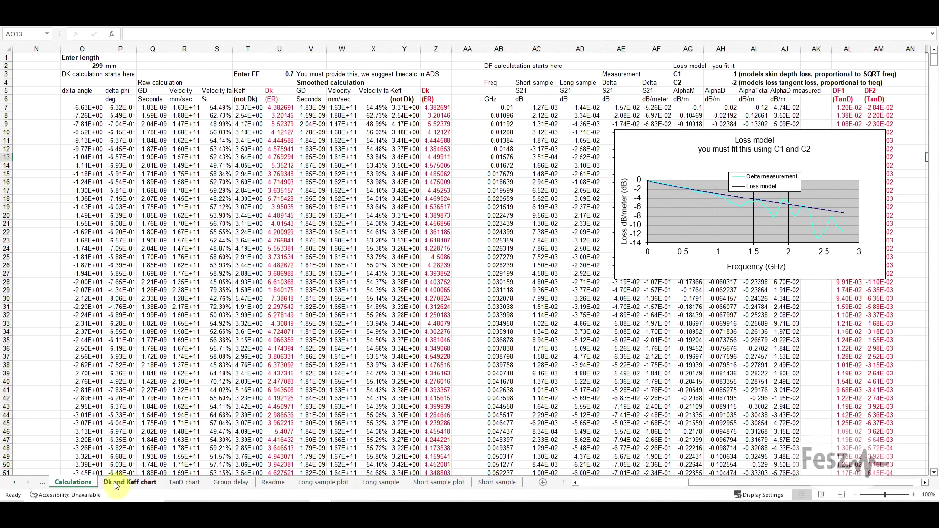
- View the Dk and Keff chart sheet, then the TanD chart comparing Method 1 and Method 2
{"action": "left_click", "coordinate": [115, 483]}
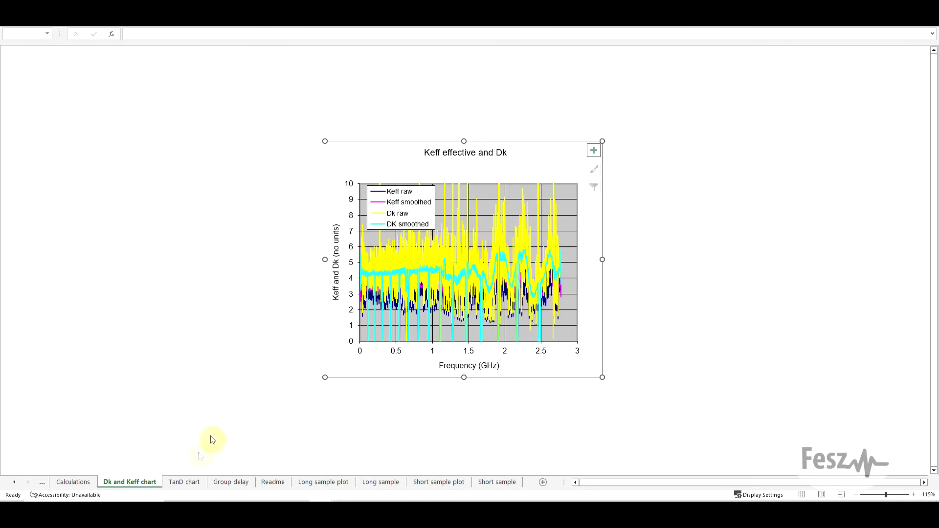
{"action": "left_click", "coordinate": [184, 482]}
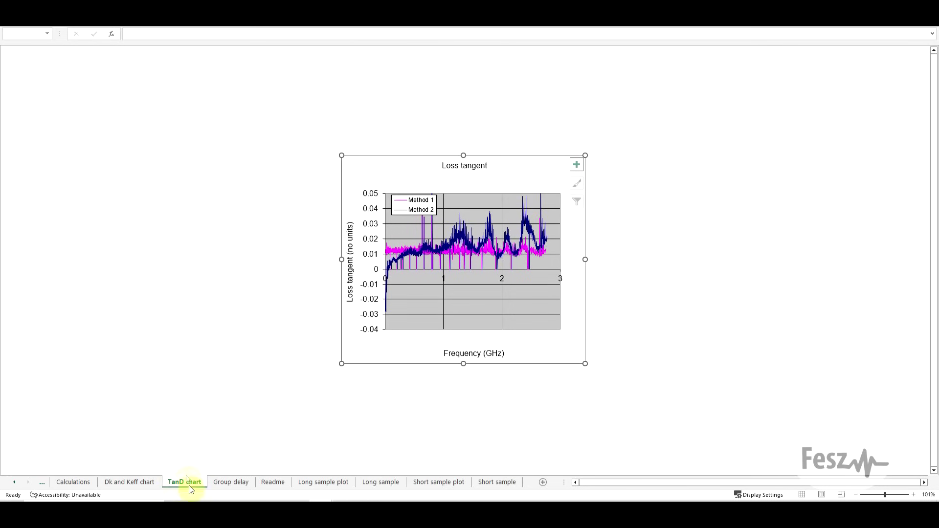
- Set the Method 2 loss tangent series to No line so only Method 1 shows, then open the Dk and Keff chart
{"action": "double_click", "coordinate": [396, 252]}
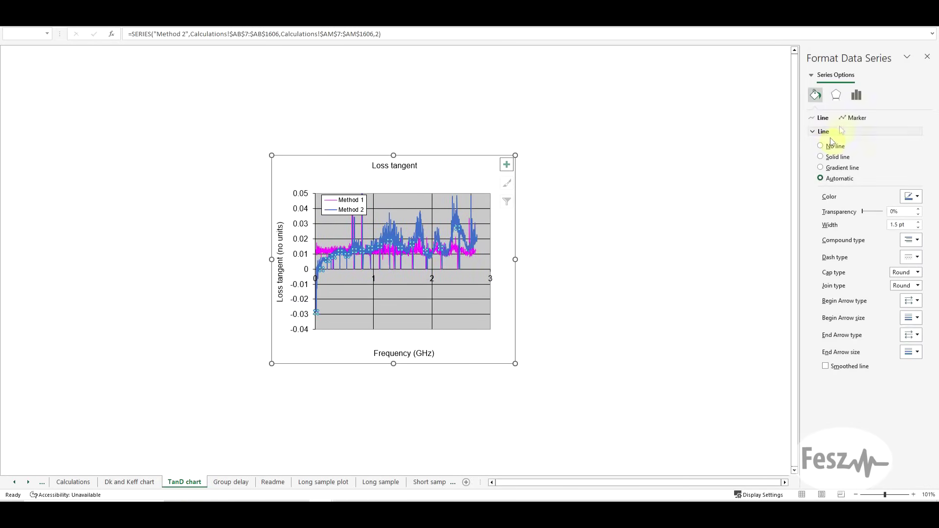
{"action": "left_click", "coordinate": [820, 145]}
{"action": "left_click", "coordinate": [498, 259]}
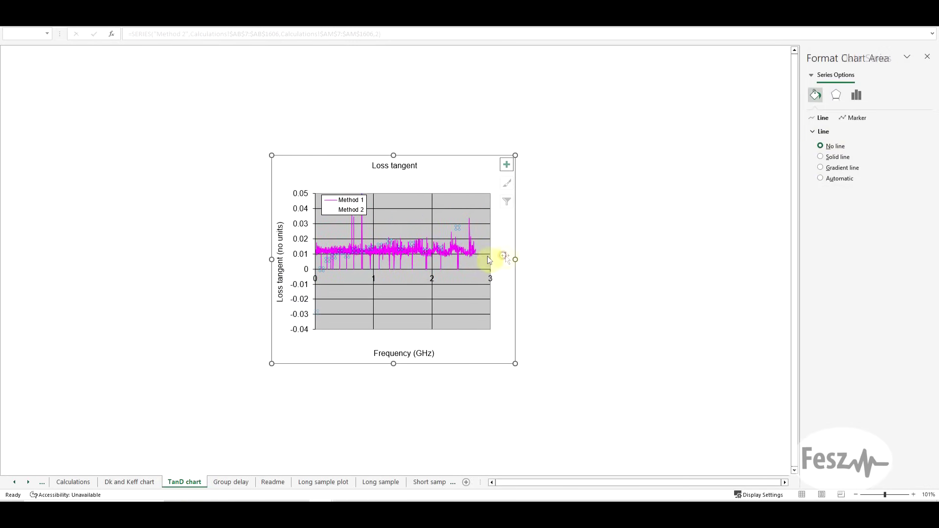
{"action": "left_click", "coordinate": [329, 255]}
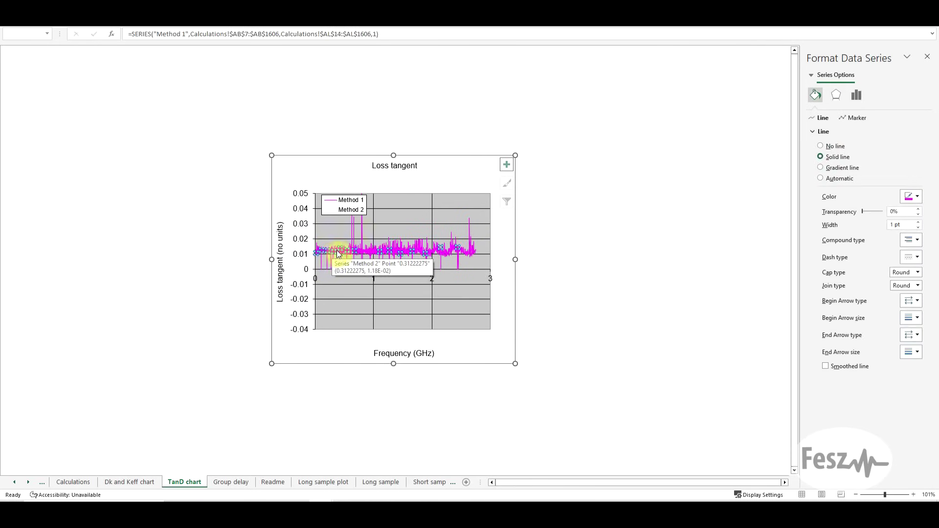
{"action": "left_click", "coordinate": [566, 254]}
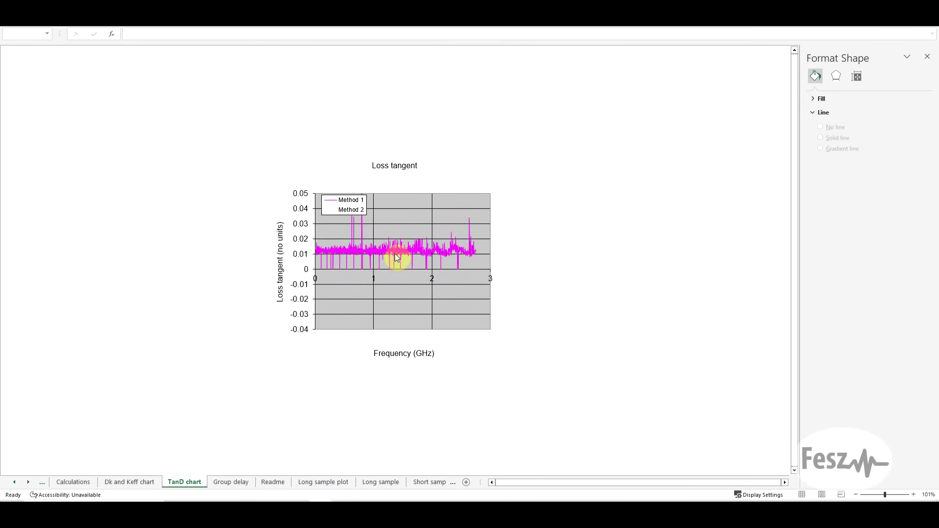
{"action": "mouse_move", "coordinate": [395, 254]}
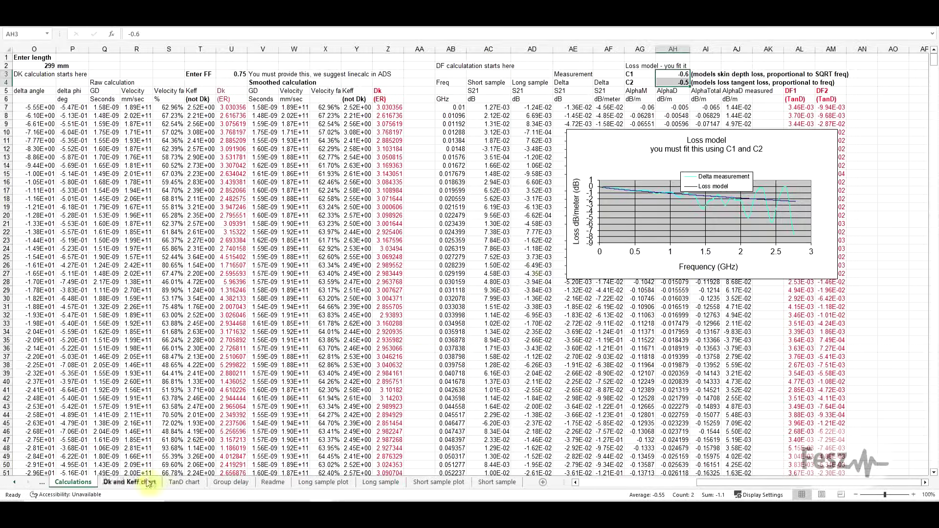
{"action": "left_click", "coordinate": [130, 481]}
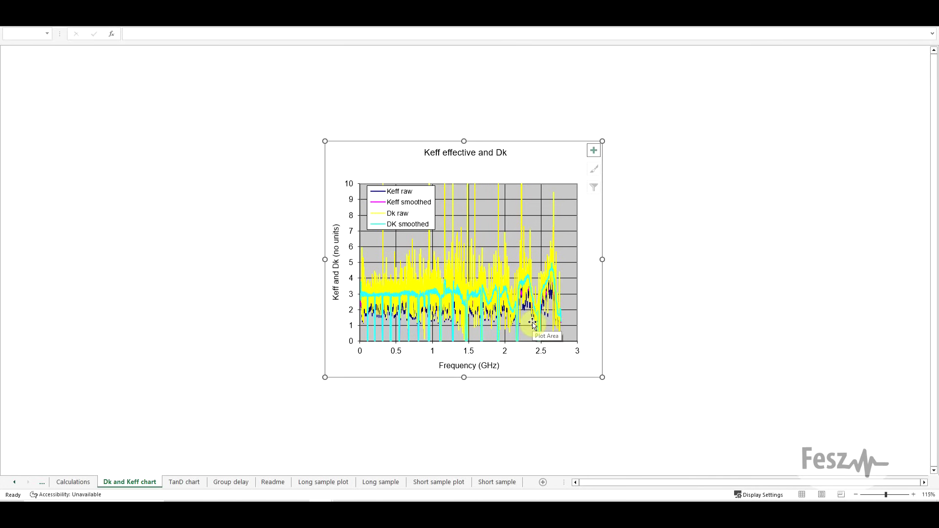
- Move on to the TanD chart sheet with Ctrl+Page Down
{"action": "key", "text": "ctrl+Page_Down"}
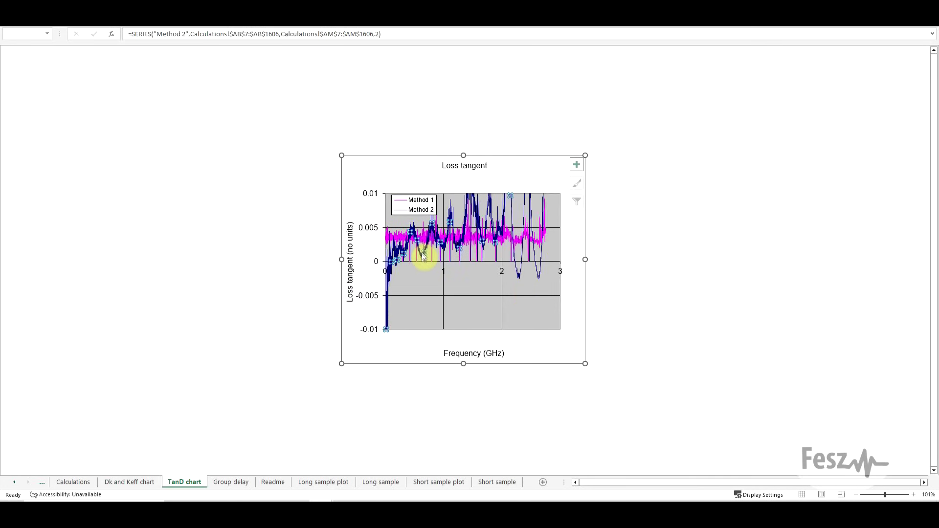
- Format the loss tangent chart's Method 2 series to hide its line, leaving Method 1
{"action": "double_click", "coordinate": [421, 254]}
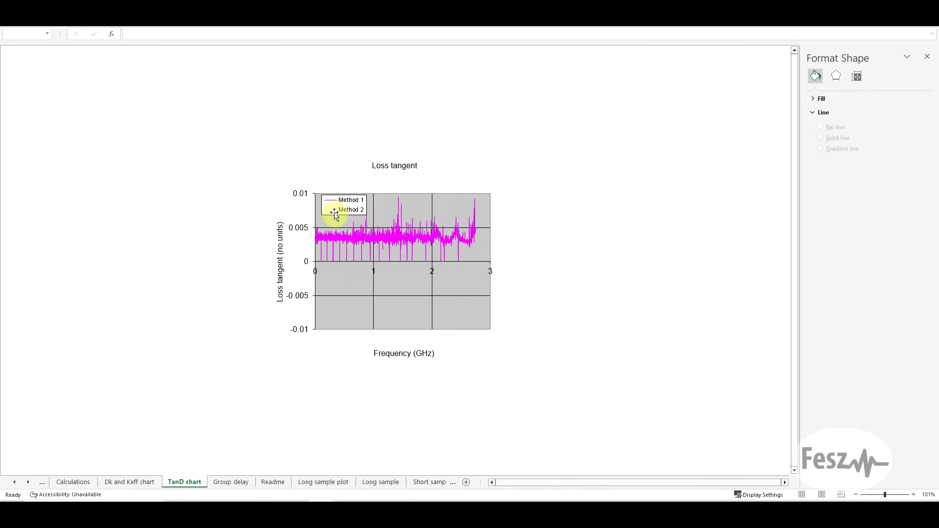
{"action": "left_click", "coordinate": [323, 214]}
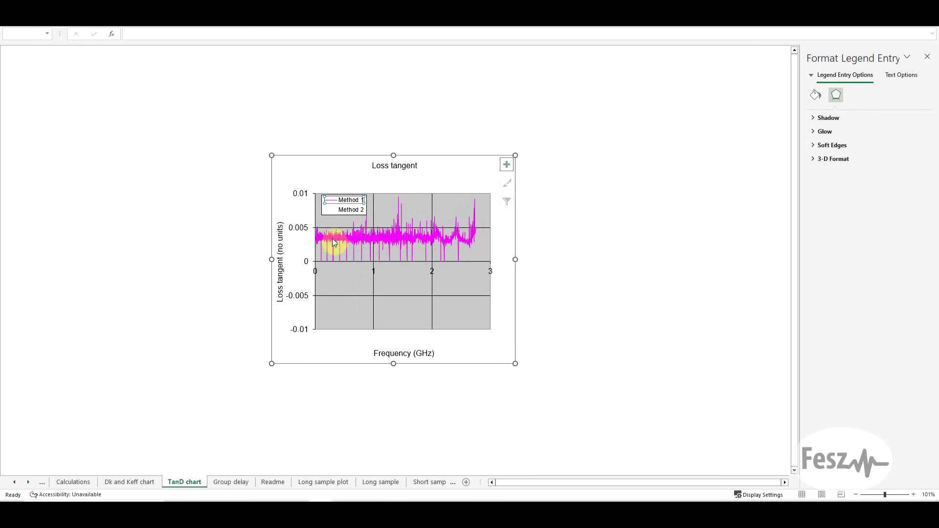
{"action": "left_click", "coordinate": [334, 238]}
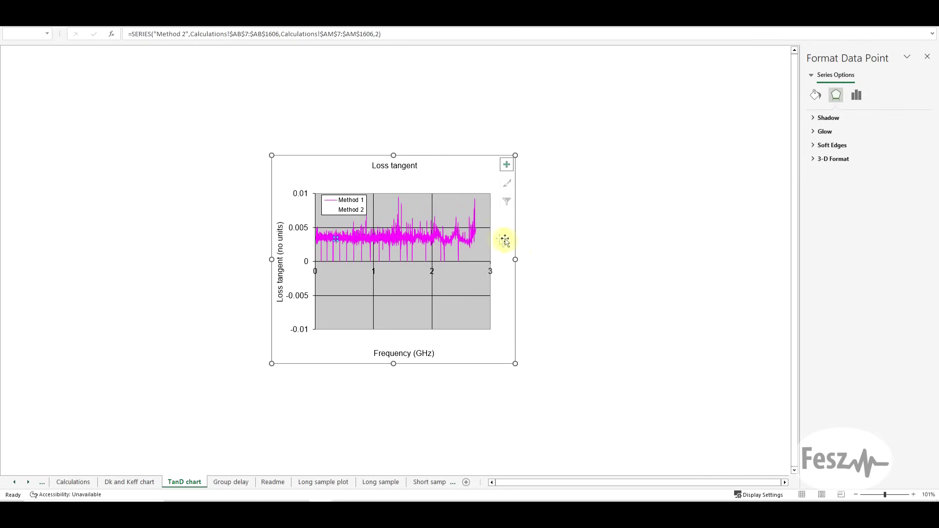
{"action": "left_click", "coordinate": [540, 244]}
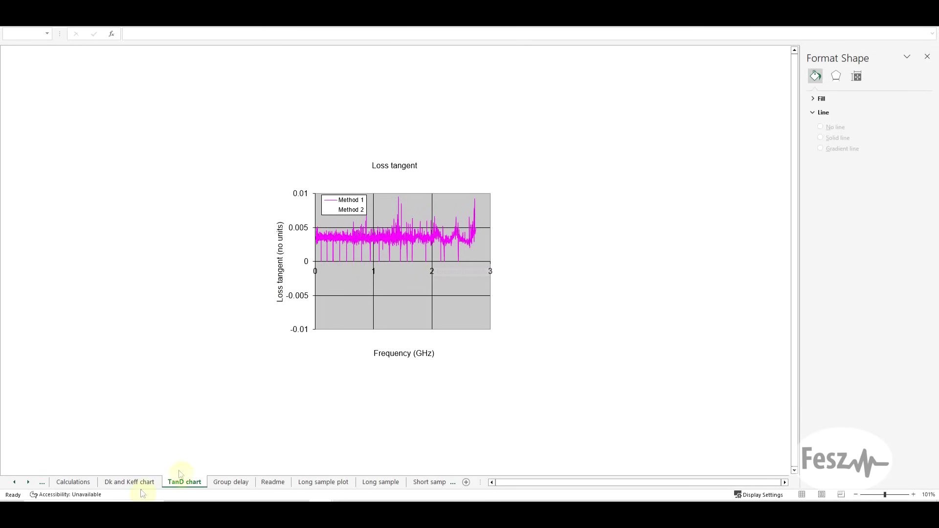
- Glance at the Dk and Keff chart, recheck the TanD chart, then return to the Dk and Keff chart
{"action": "left_click", "coordinate": [128, 485]}
{"action": "left_click", "coordinate": [188, 482]}
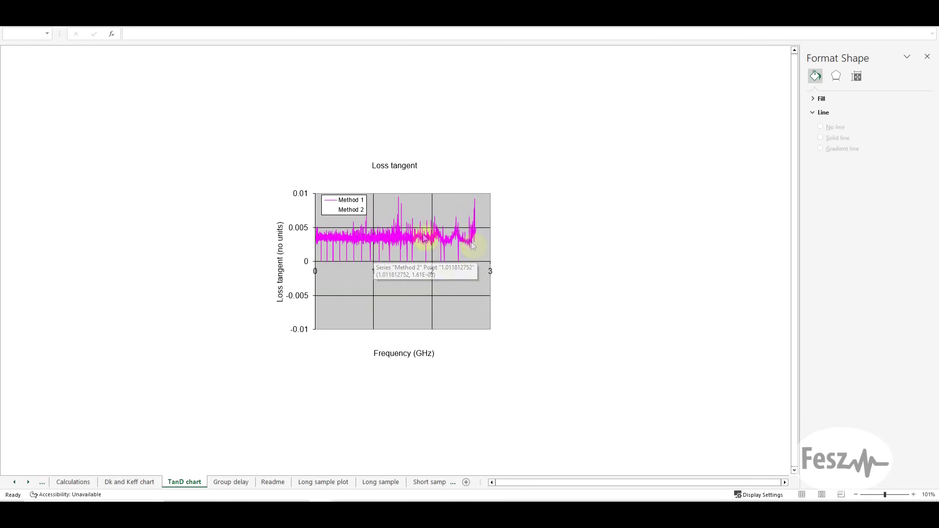
{"action": "mouse_move", "coordinate": [440, 244]}
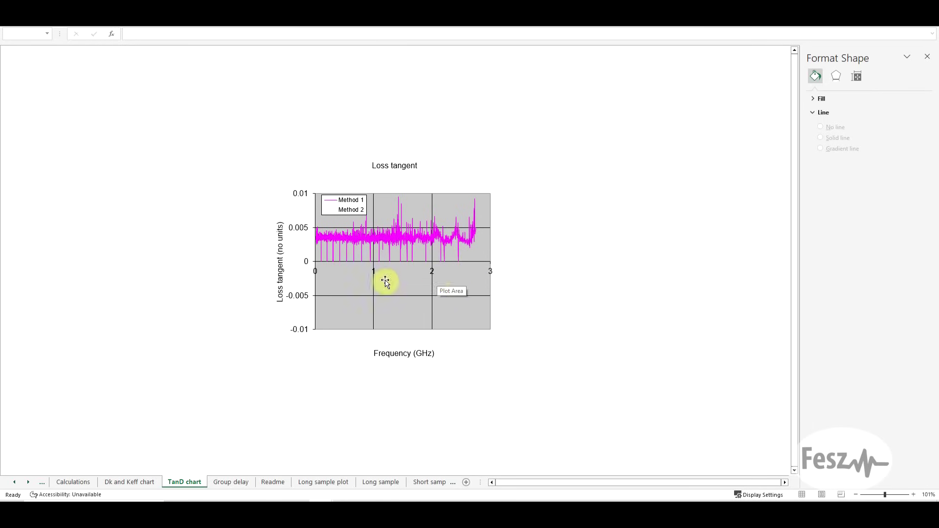
{"action": "left_click", "coordinate": [146, 480]}
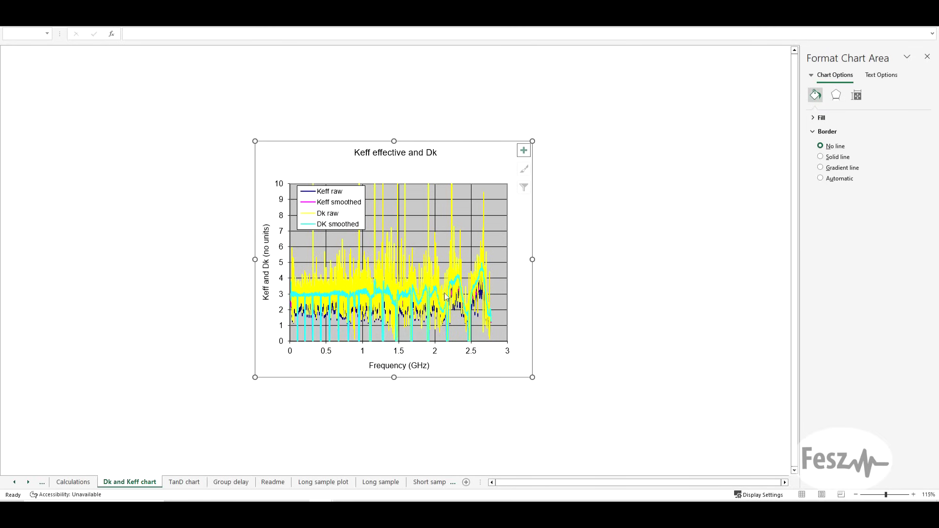